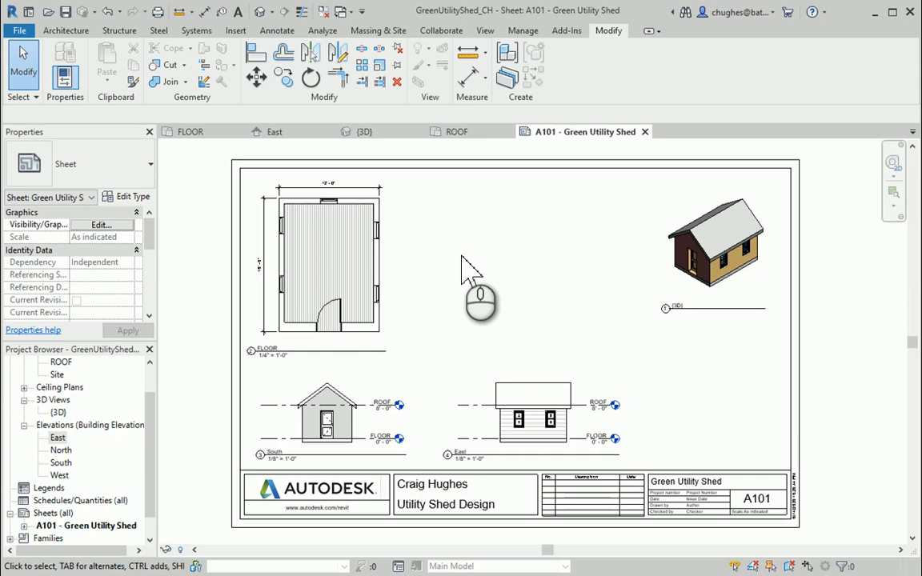
Open the FLOOR floor plan view.
click(324, 412)
scroll(62, 393, up, 2)
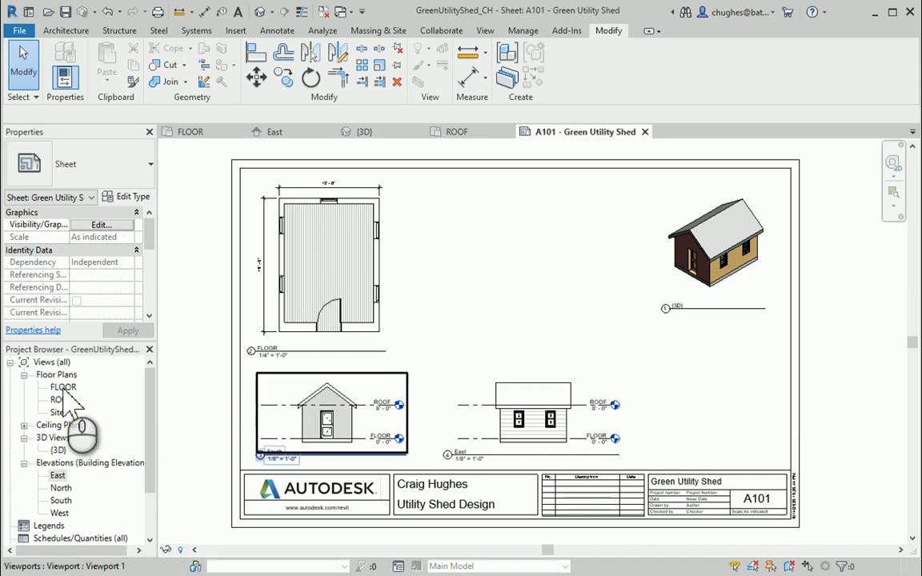
double_click(63, 387)
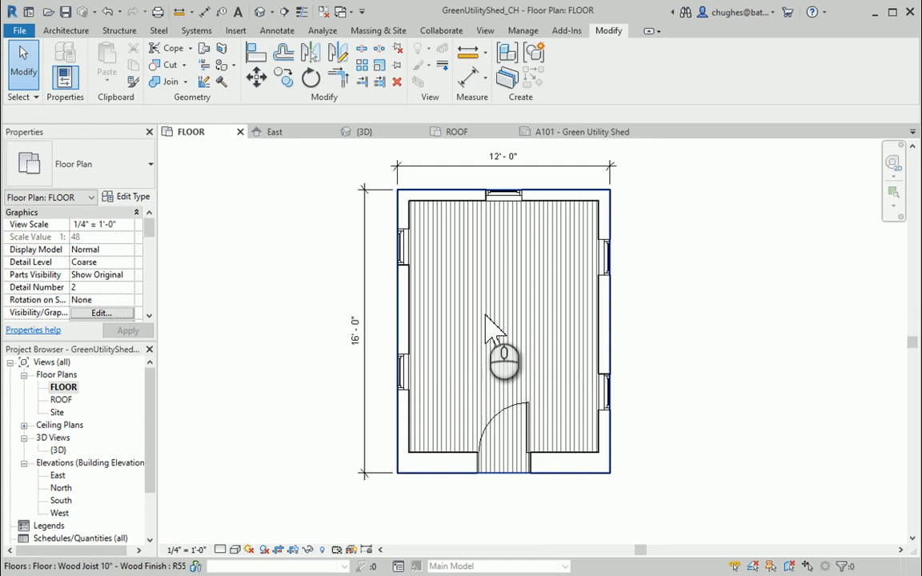
Draw a horizontal Interior - 4 7/8" Partition (1-hr) wall across the shed between the side walls, about 6'-6" below the upper wall.
click(68, 32)
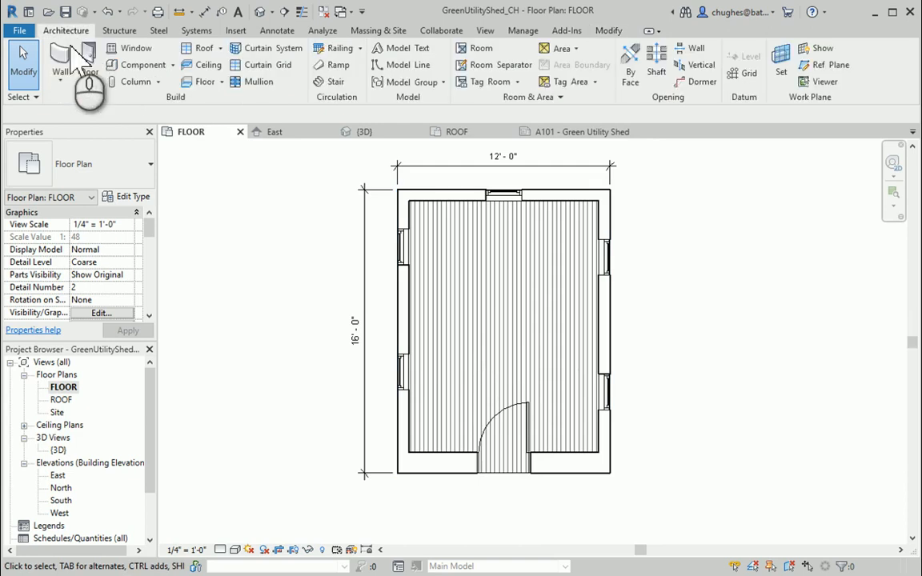
click(68, 53)
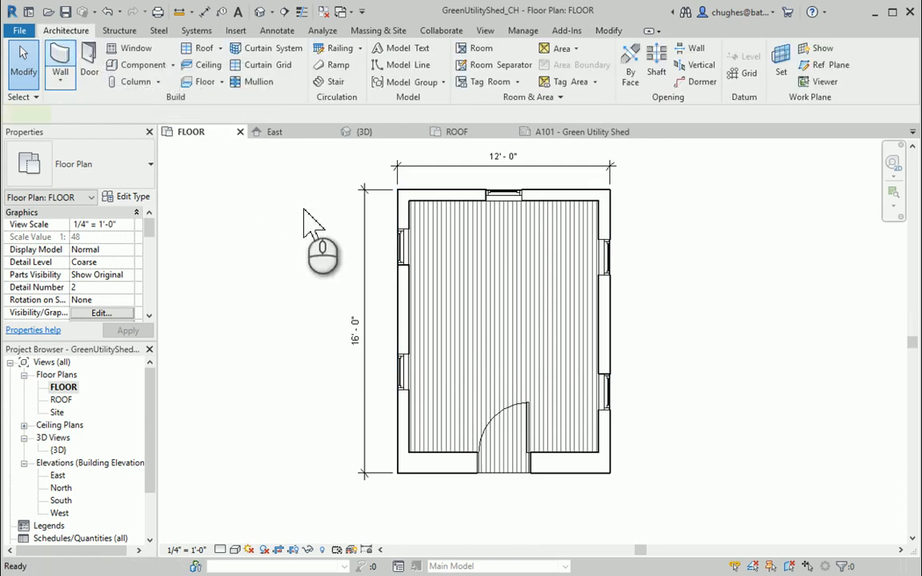
click(104, 171)
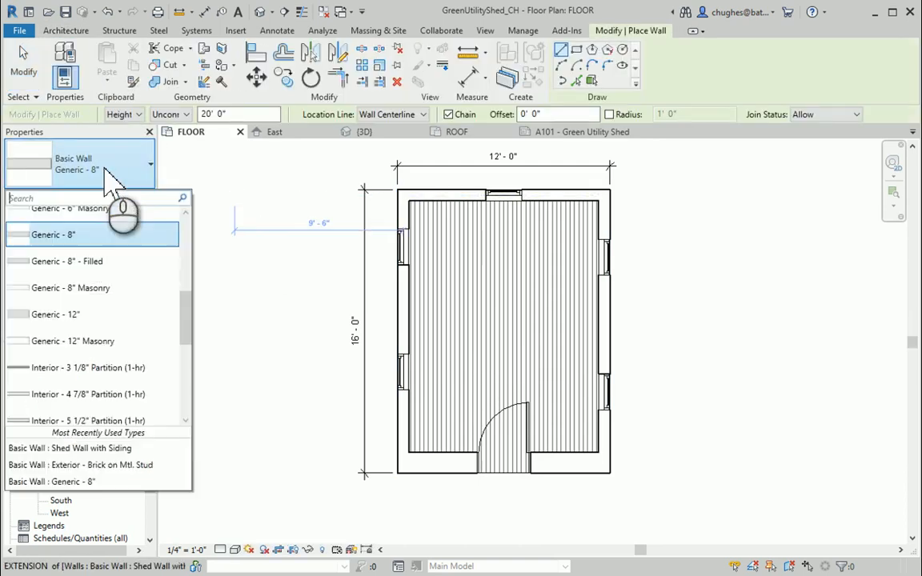
scroll(98, 329, down, 2)
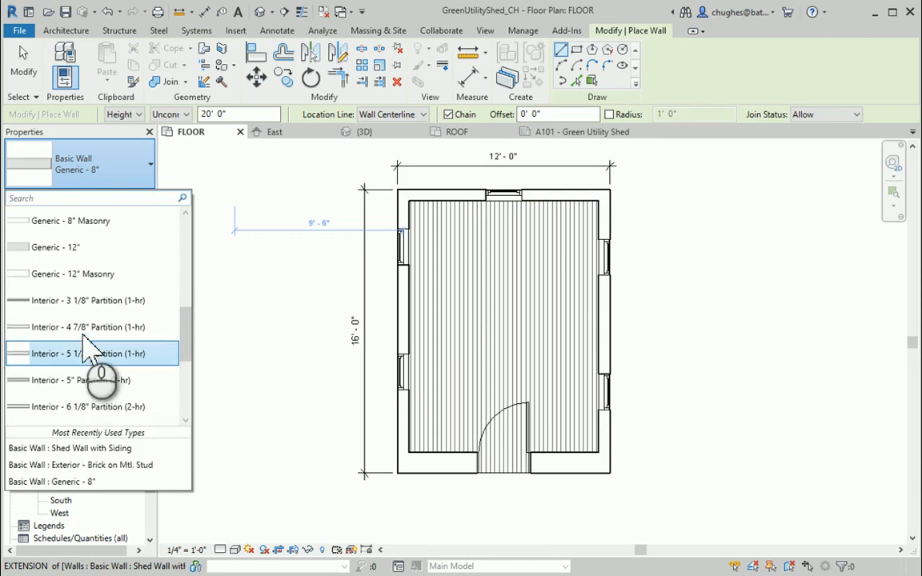
click(102, 327)
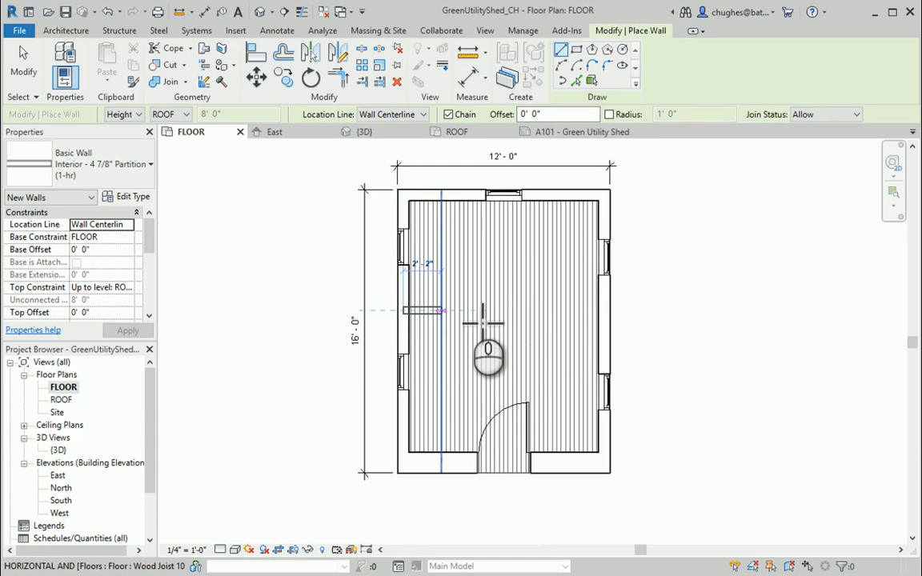
click(417, 322)
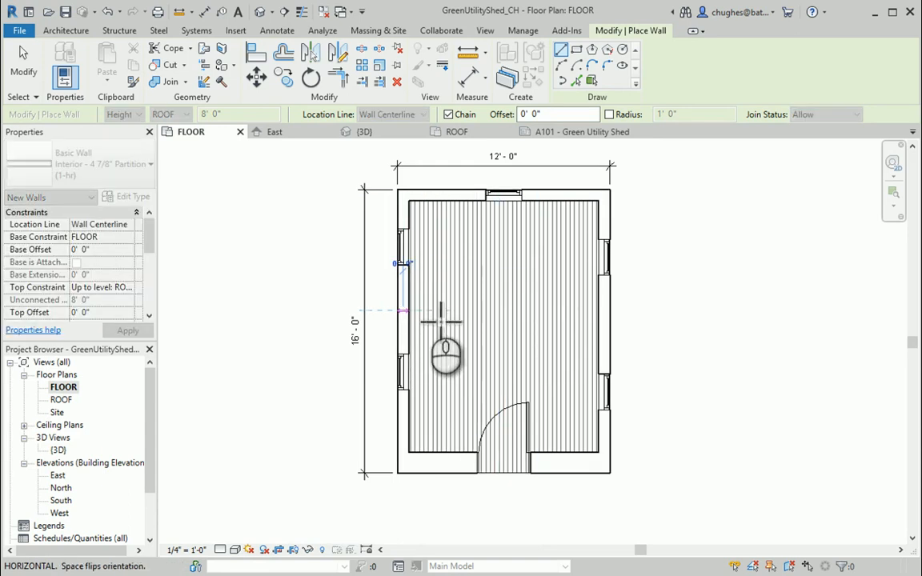
click(604, 311)
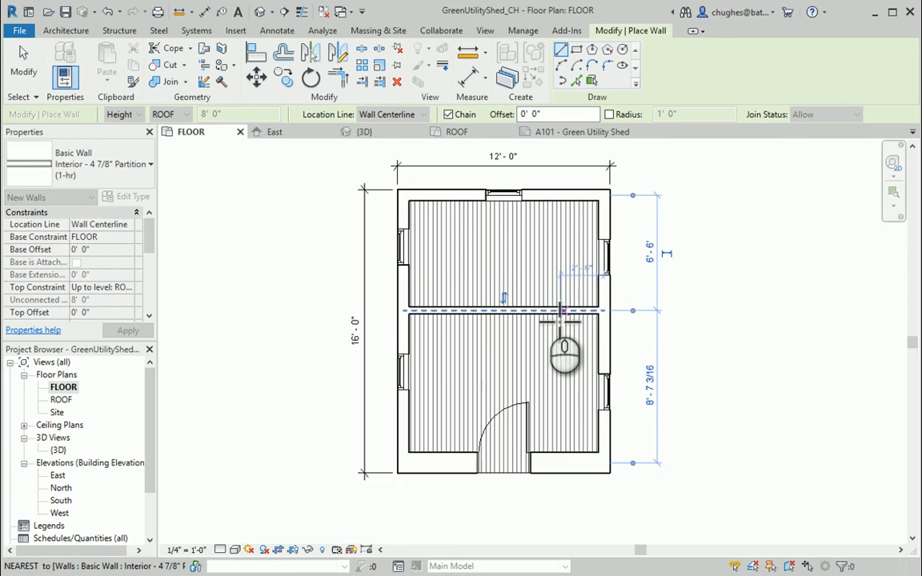
scroll(558, 315, up, 3)
scroll(738, 310, up, 2)
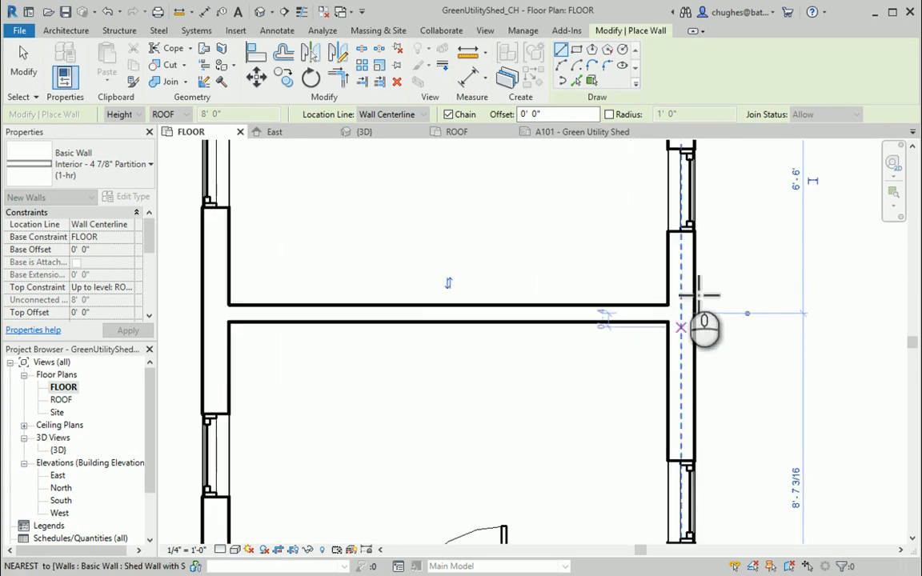
scroll(654, 358, down, 5)
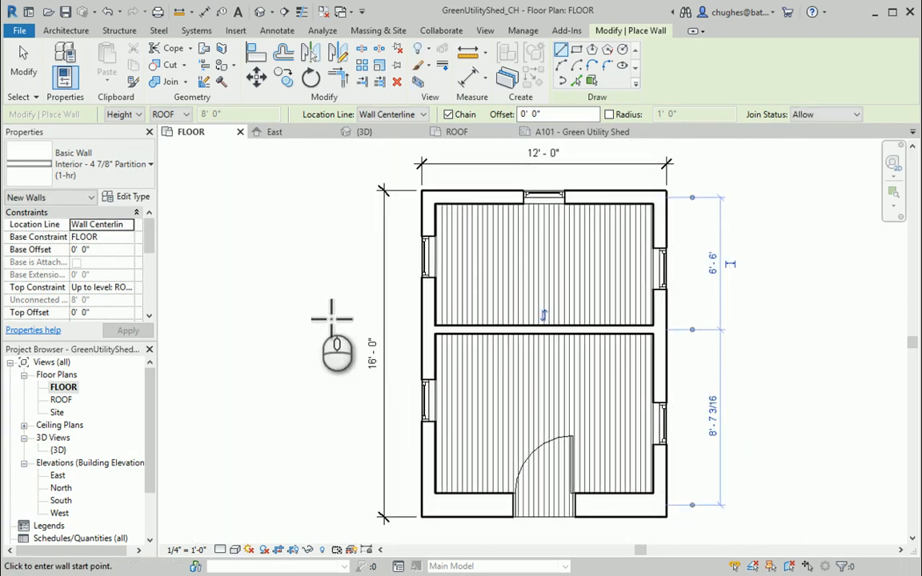
click(78, 31)
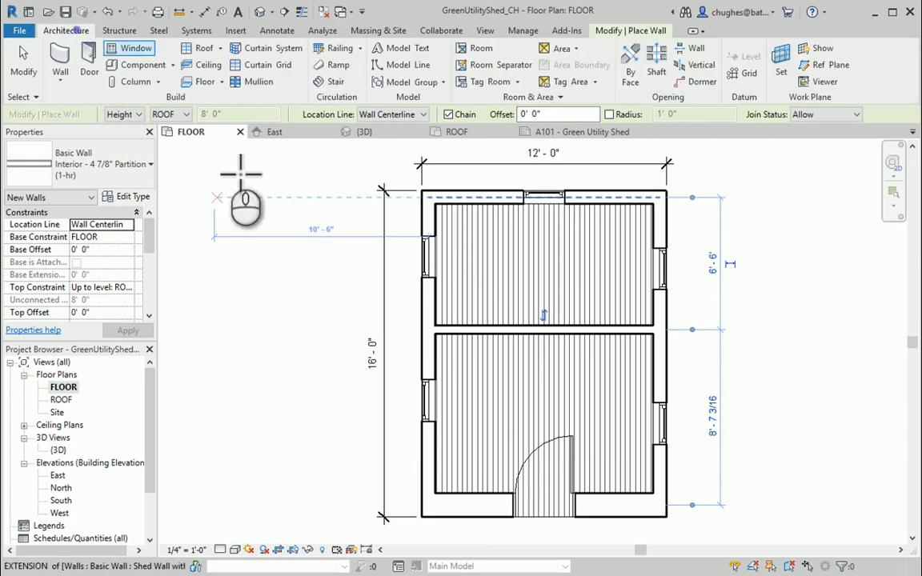
right_click(241, 193)
right_click(262, 197)
click(280, 208)
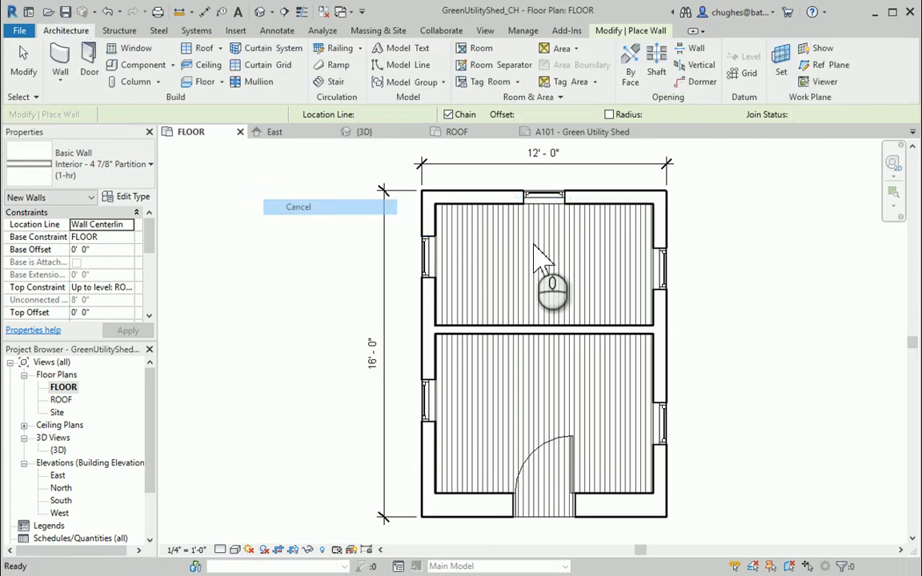
key(Escape)
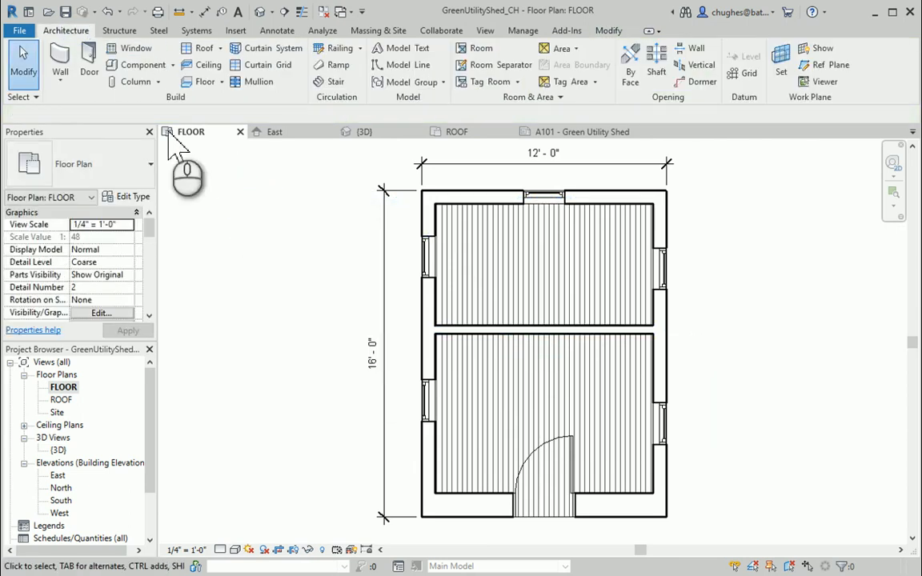
Place a Single-Flush 34" x 80" door in the partition, about 2'-6" from the left wall, and flip its hinge to the left side.
click(89, 64)
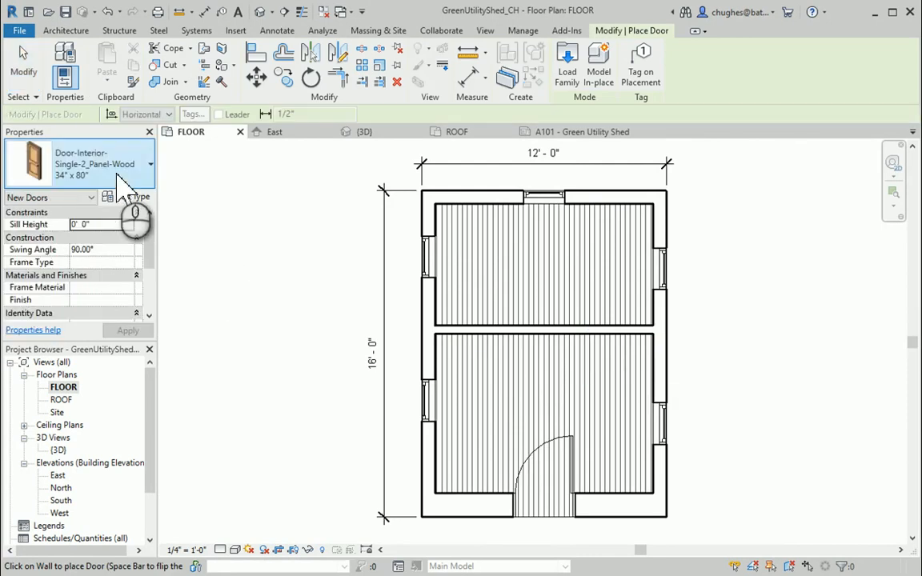
click(120, 178)
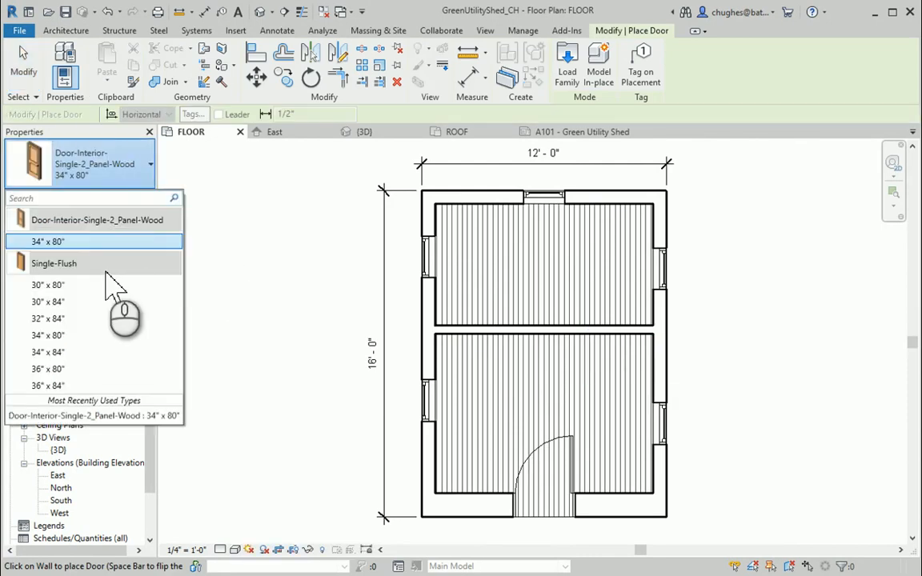
click(112, 336)
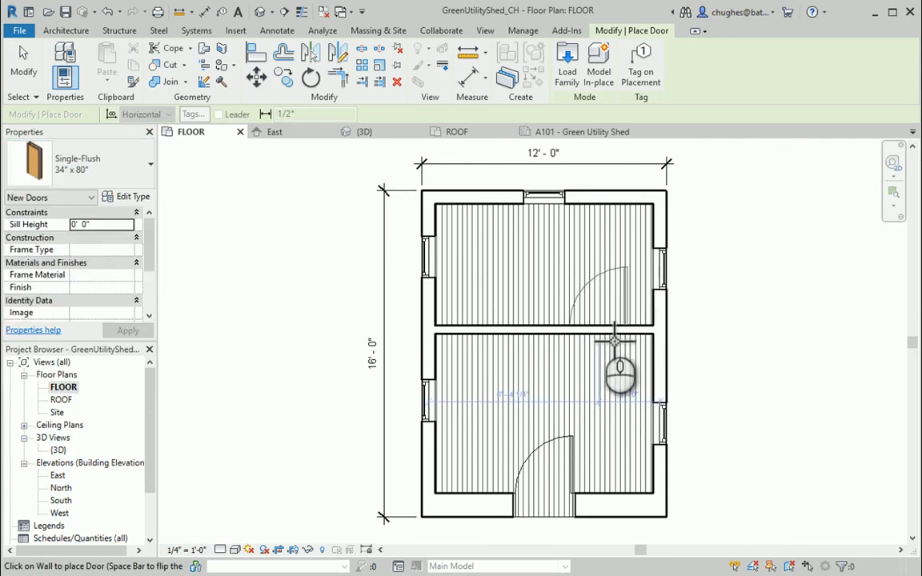
click(497, 335)
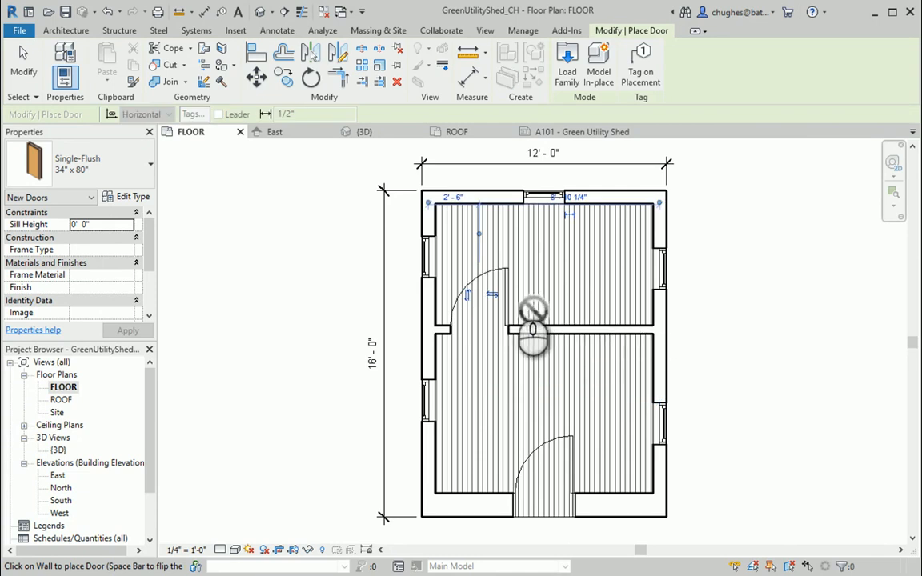
click(491, 297)
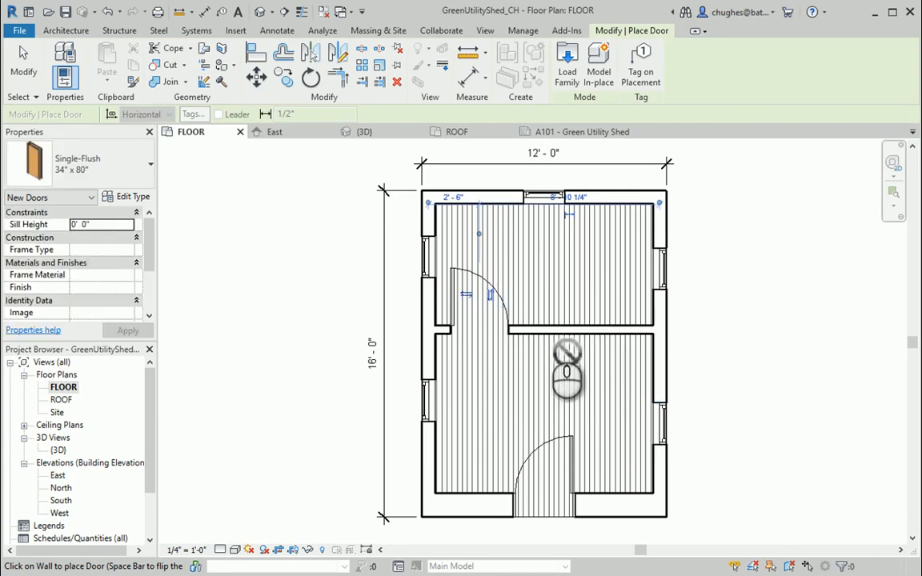
right_click(570, 280)
click(584, 288)
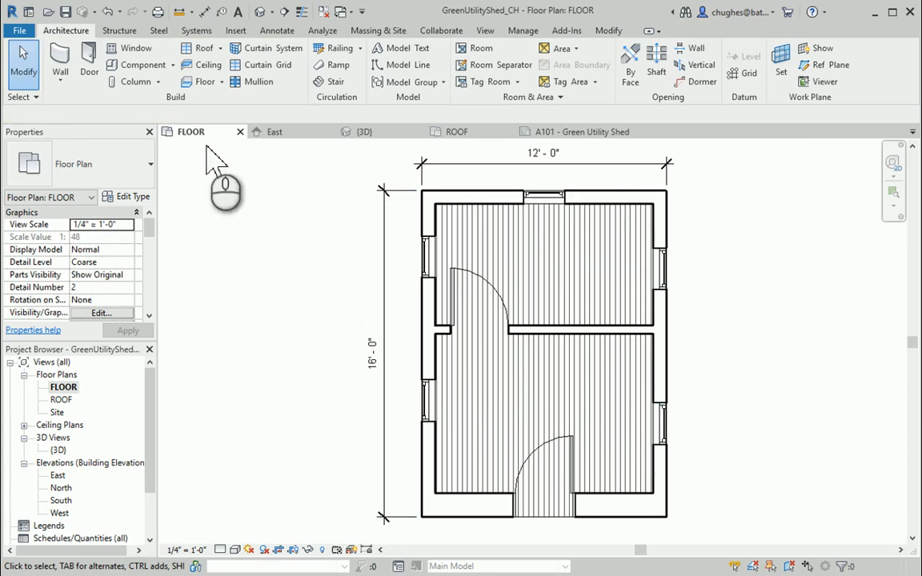
Start placing a component and open the US Imperial library folder for loading a family.
click(142, 66)
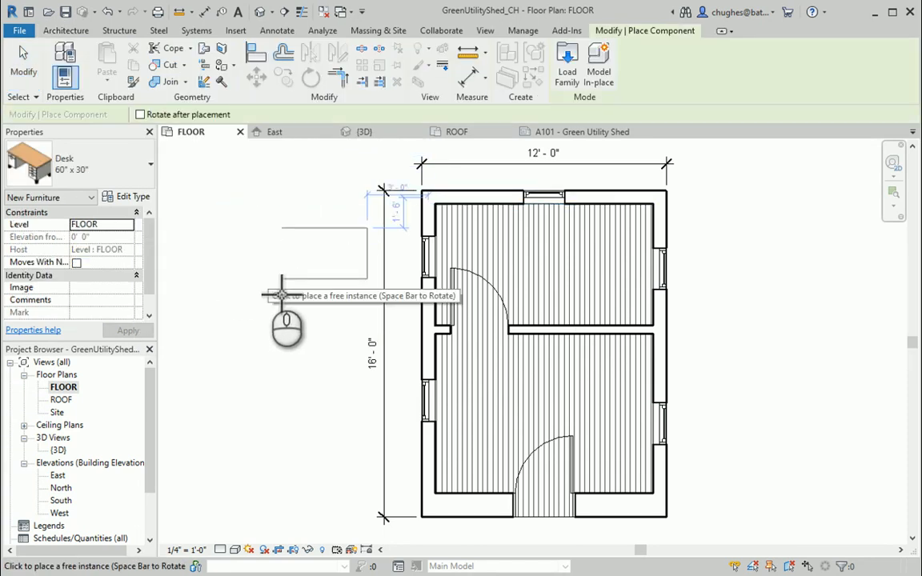
click(128, 164)
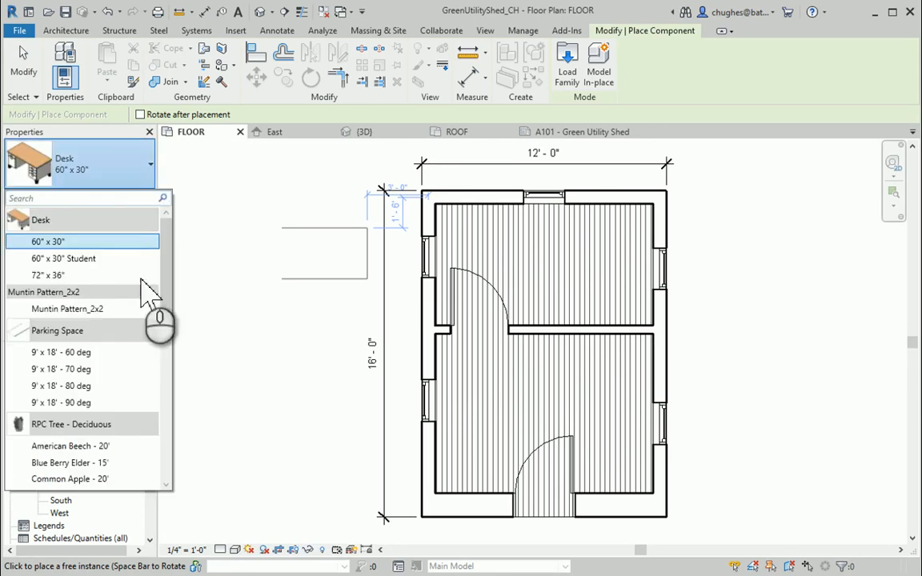
drag(163, 262, 166, 447)
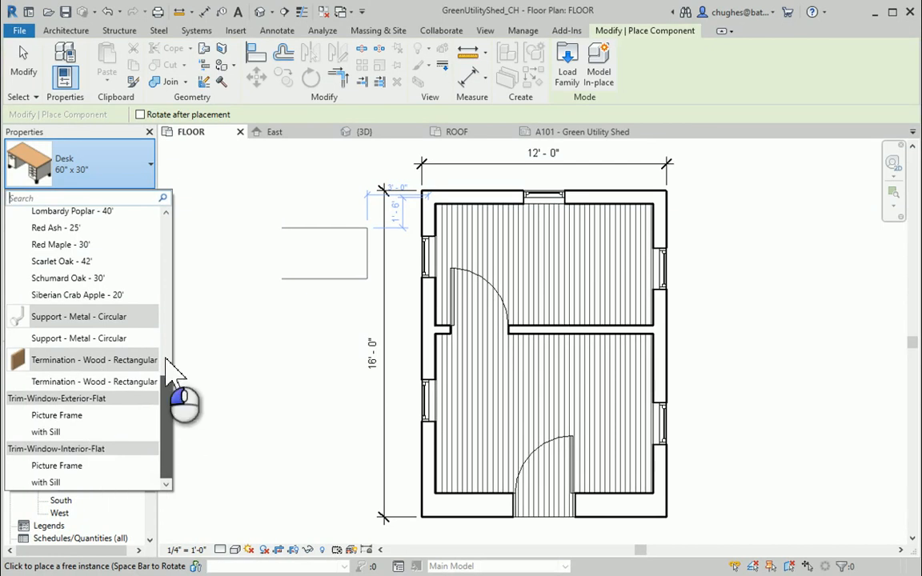
drag(174, 372, 160, 243)
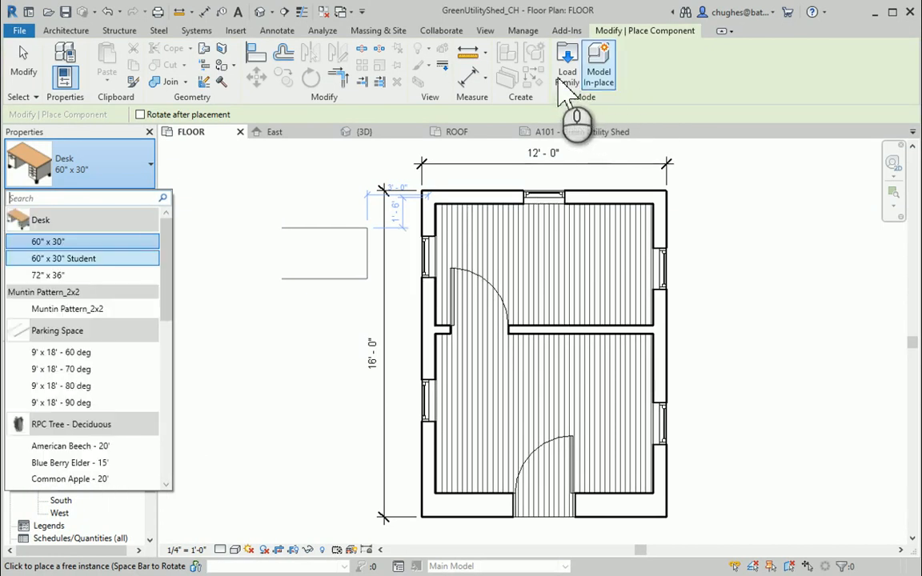
click(569, 67)
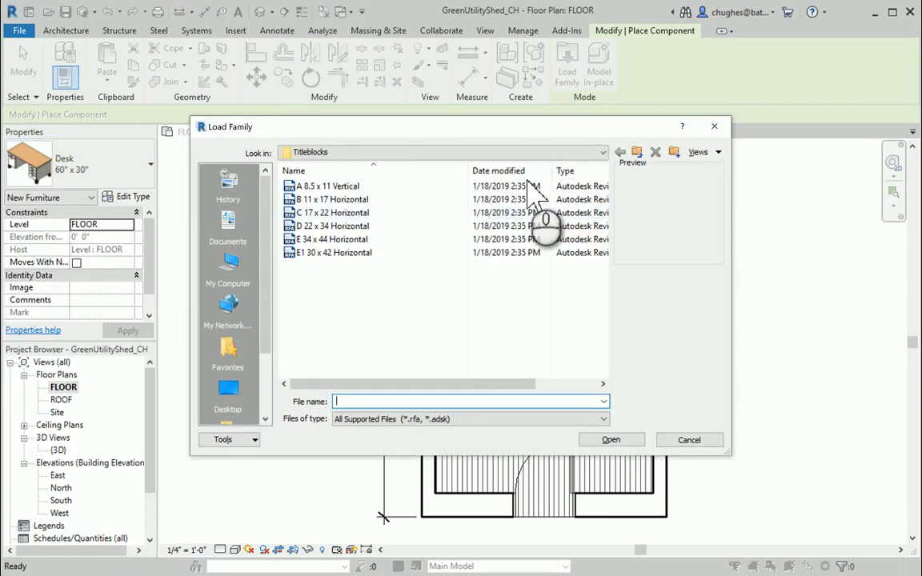
click(637, 153)
click(636, 153)
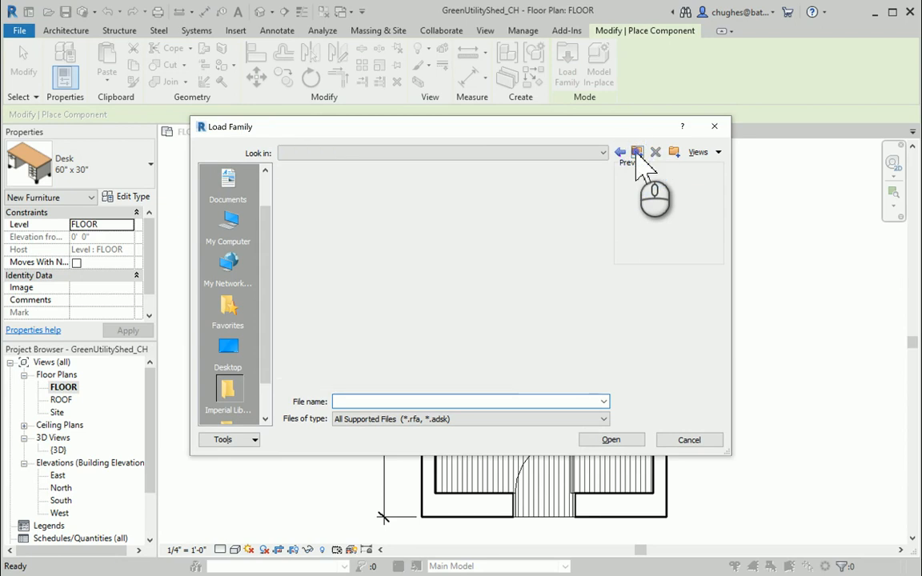
double_click(366, 201)
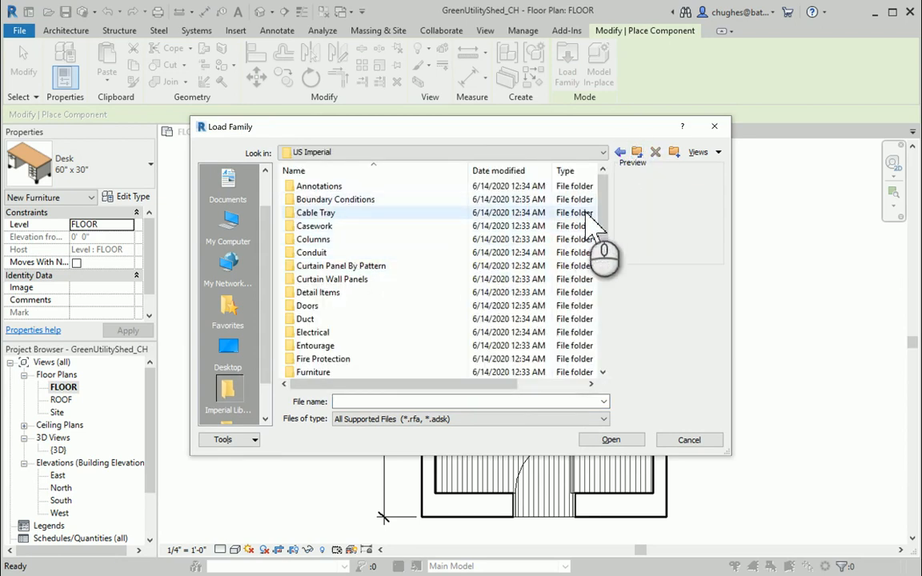
Load the Bed-Bunk family from the Beds subfolder of Furniture.
scroll(384, 321, down, 1)
scroll(385, 325, down, 6)
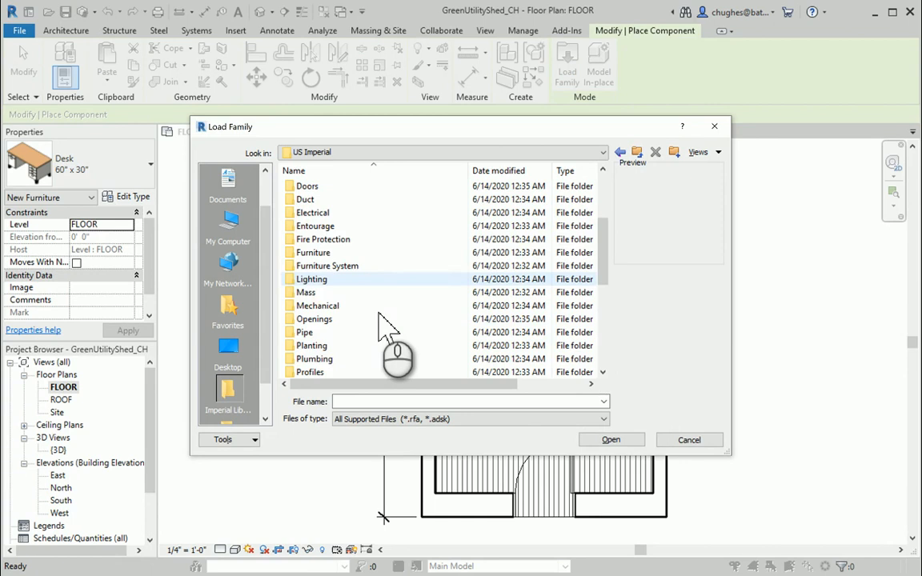
scroll(388, 327, up, 6)
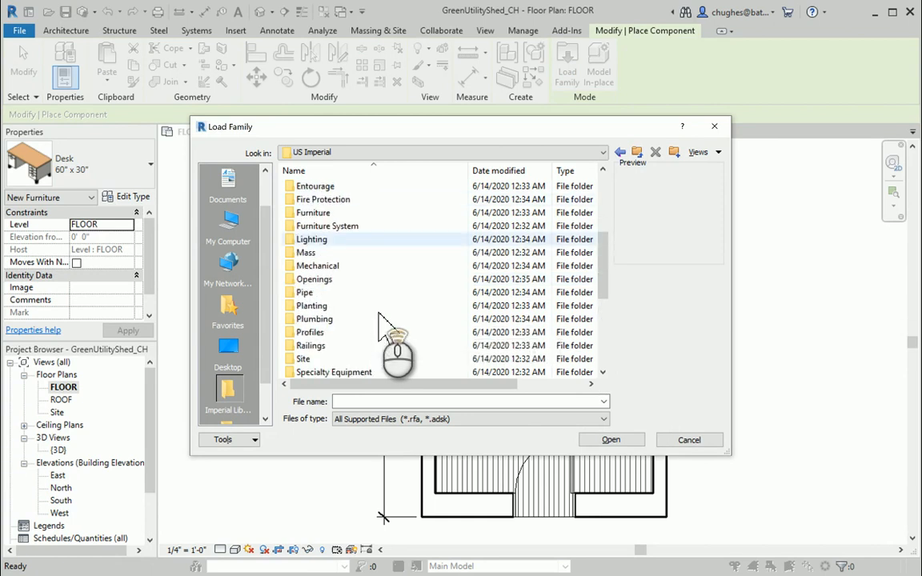
double_click(346, 331)
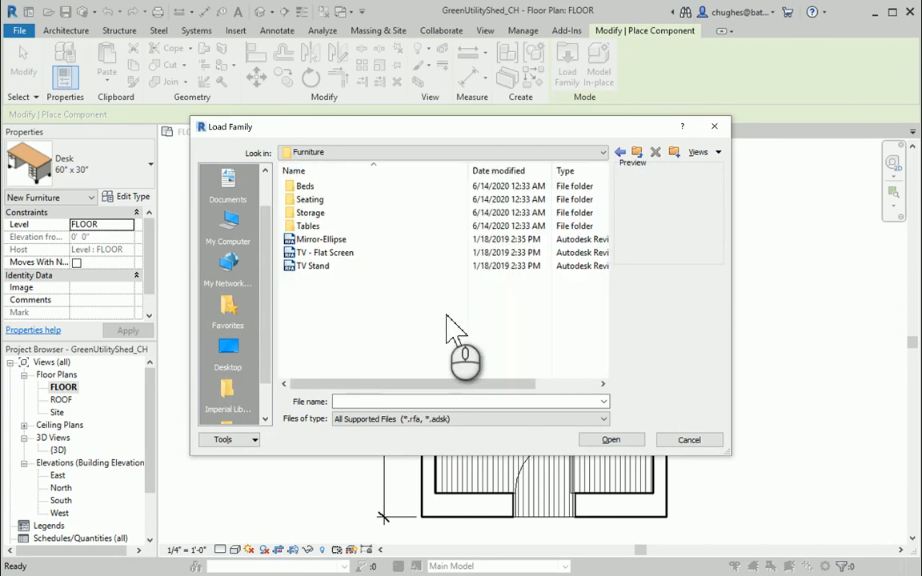
double_click(333, 187)
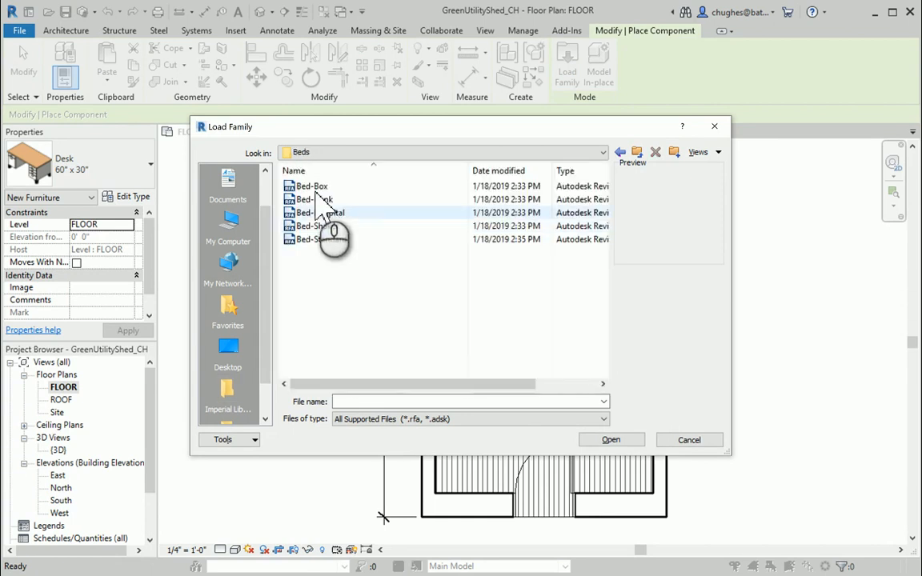
click(318, 185)
click(319, 200)
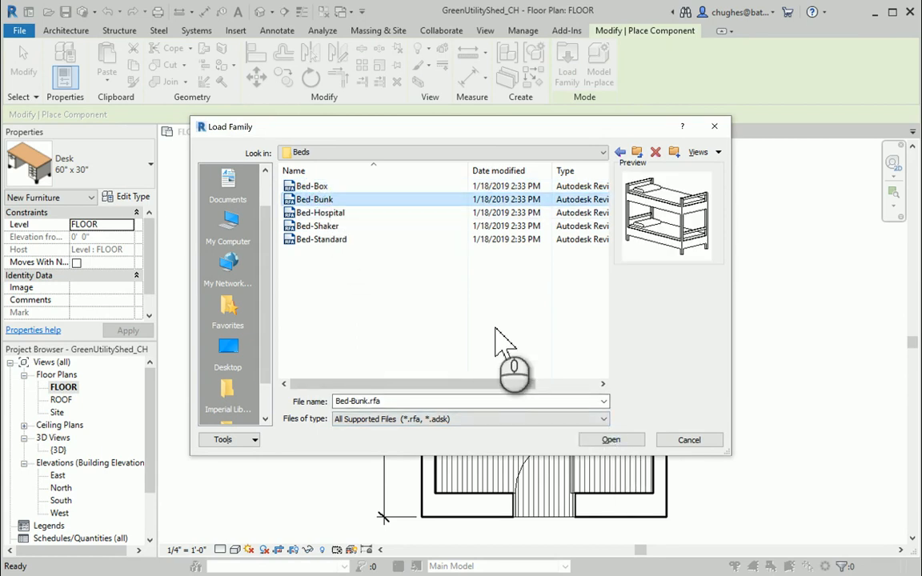
click(611, 441)
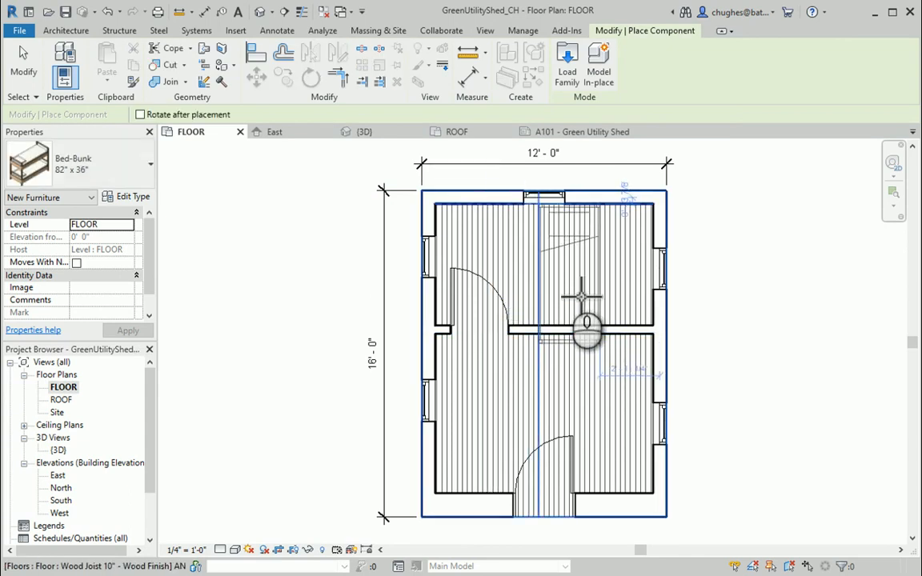
Place the 82" x 36" bunk bed lengthwise in the upper room, about 3'-10" from the left wall and 9" from the upper wall.
key(space)
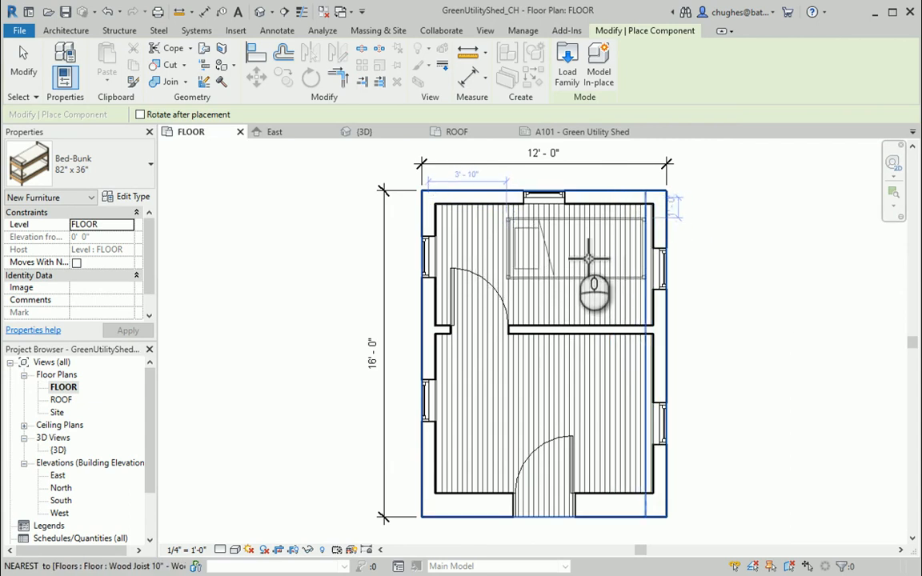
scroll(588, 259, down, 6)
scroll(588, 258, up, 10)
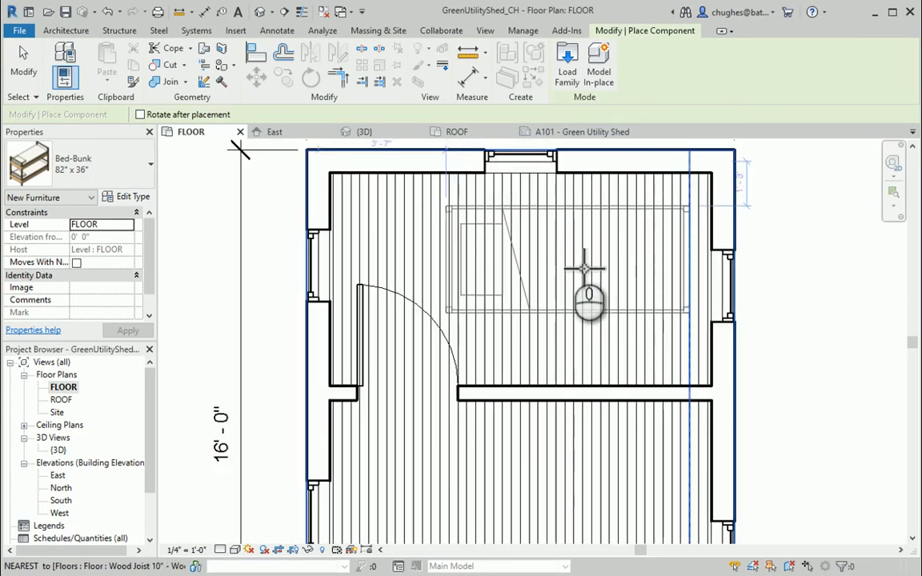
click(591, 256)
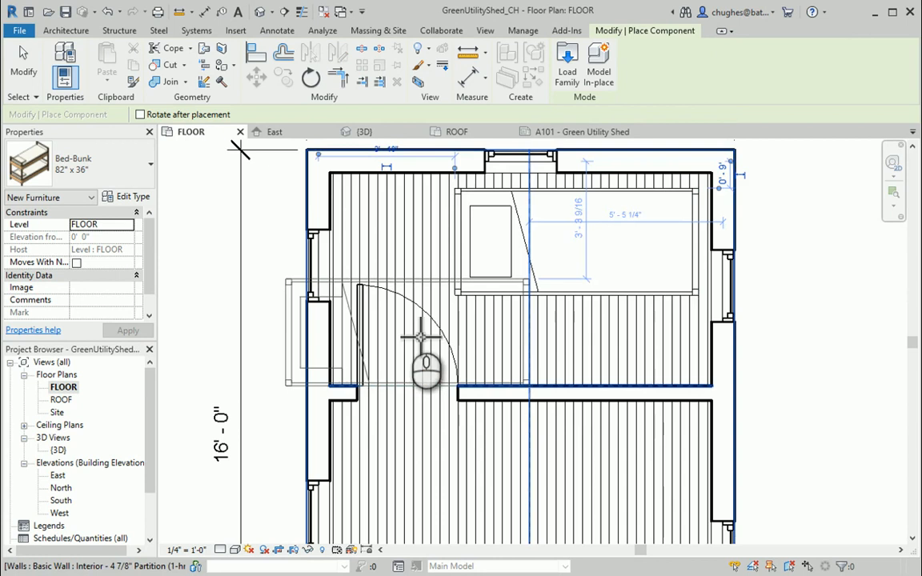
scroll(413, 340, down, 2)
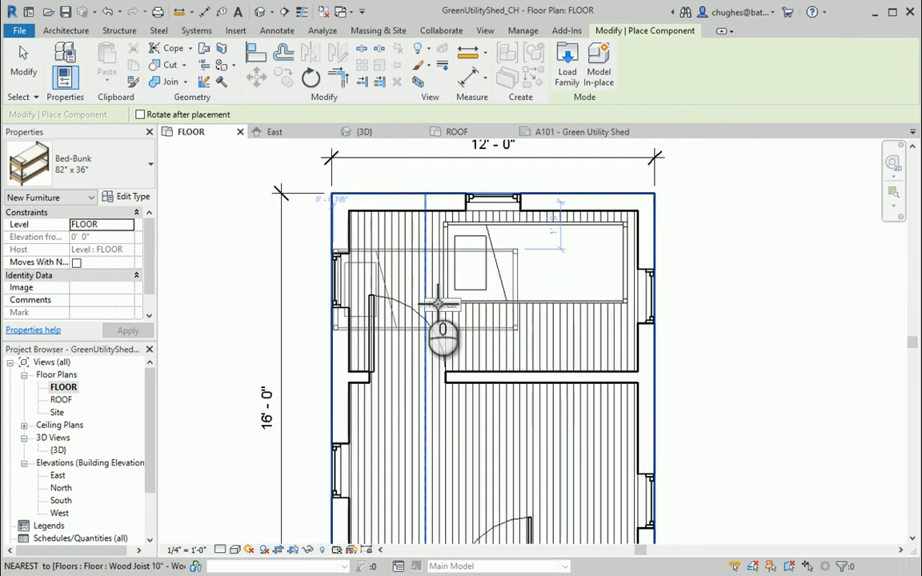
key(Escape)
Try rotating the bunk bed diagonally about its center, and undo the rotation.
click(526, 240)
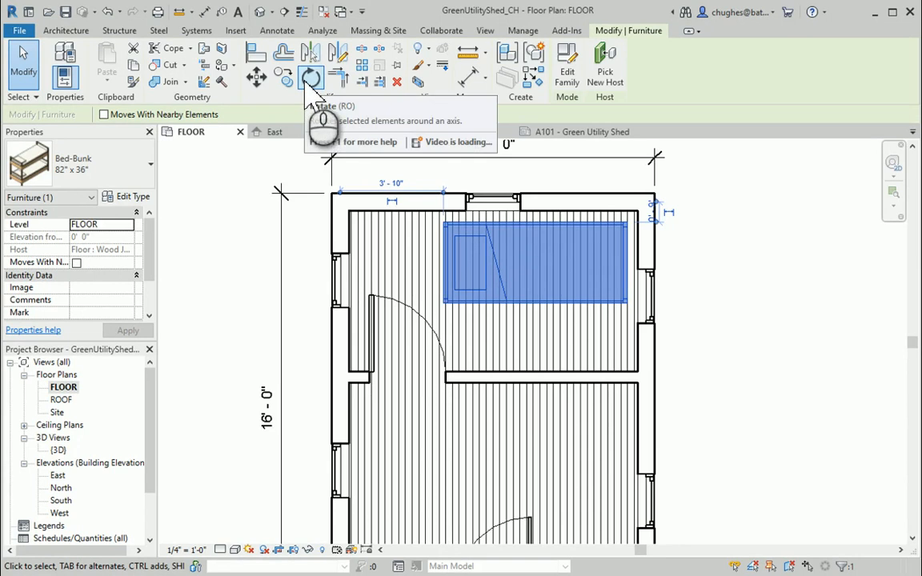
click(309, 80)
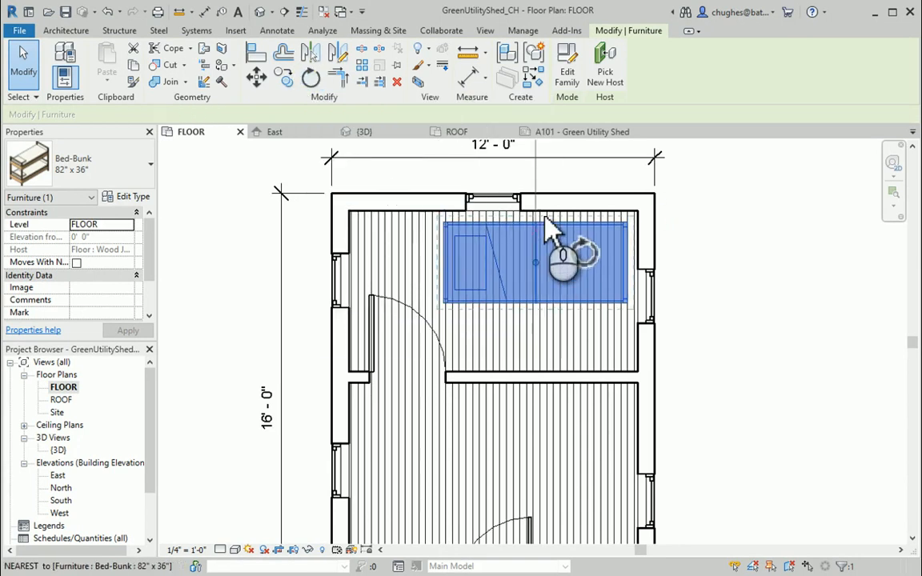
click(537, 164)
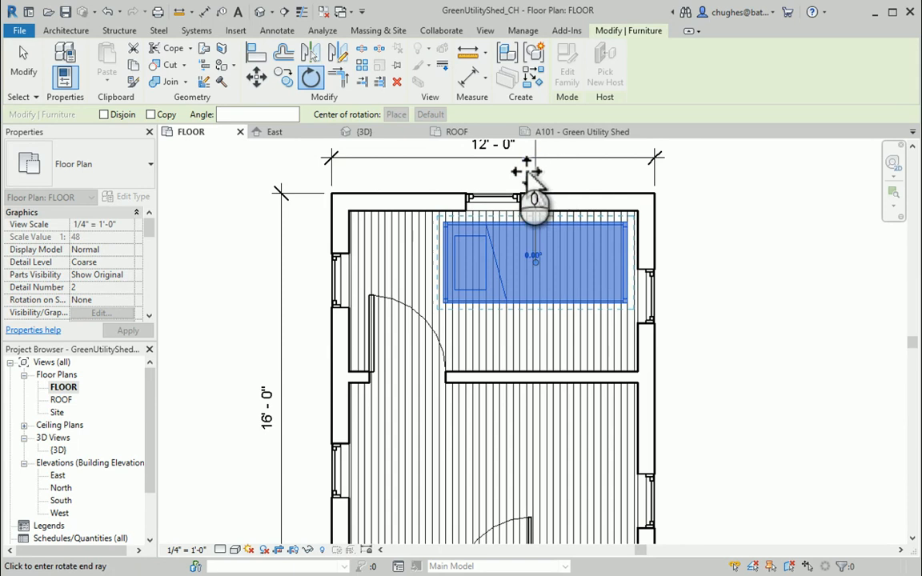
click(458, 178)
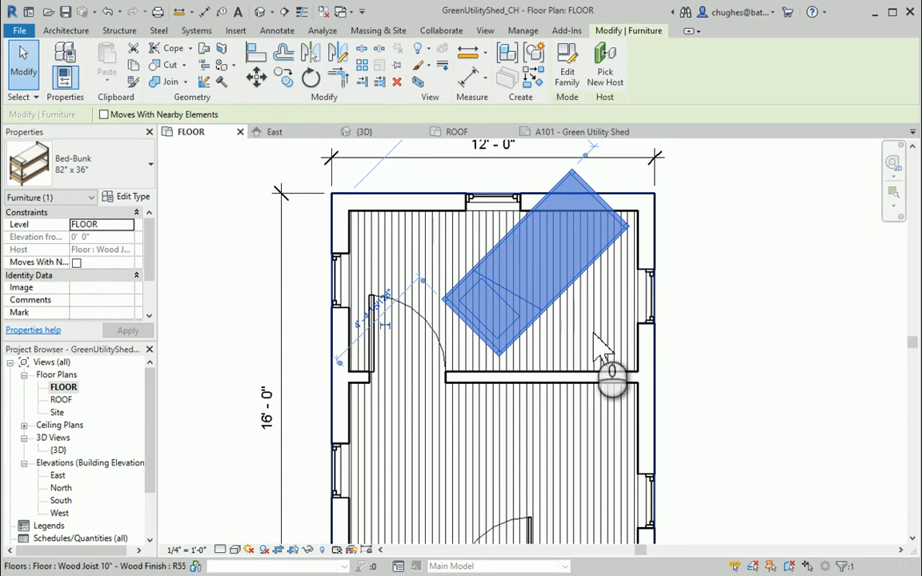
key(ctrl+z)
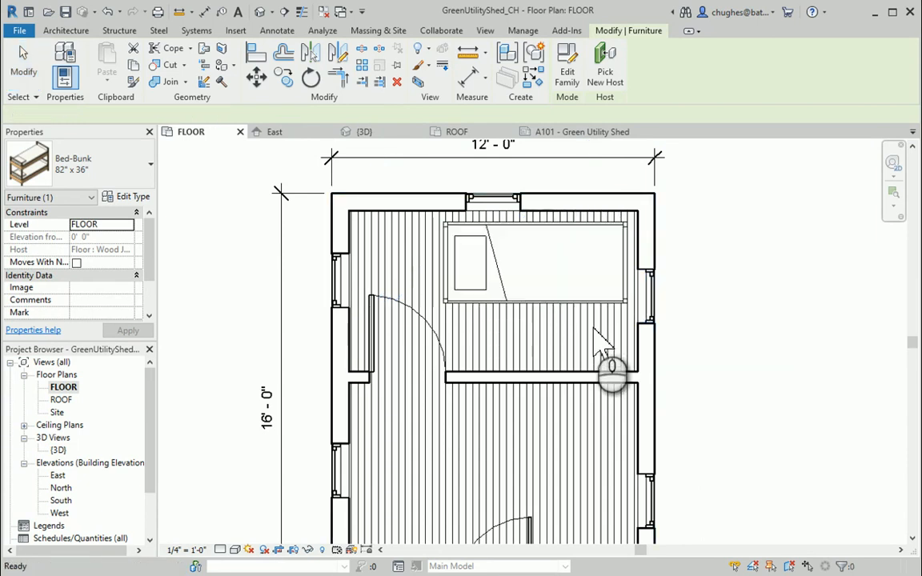
Turn the bunk bed 180° in place so its pillow end is toward the right wall.
click(569, 301)
key(space)
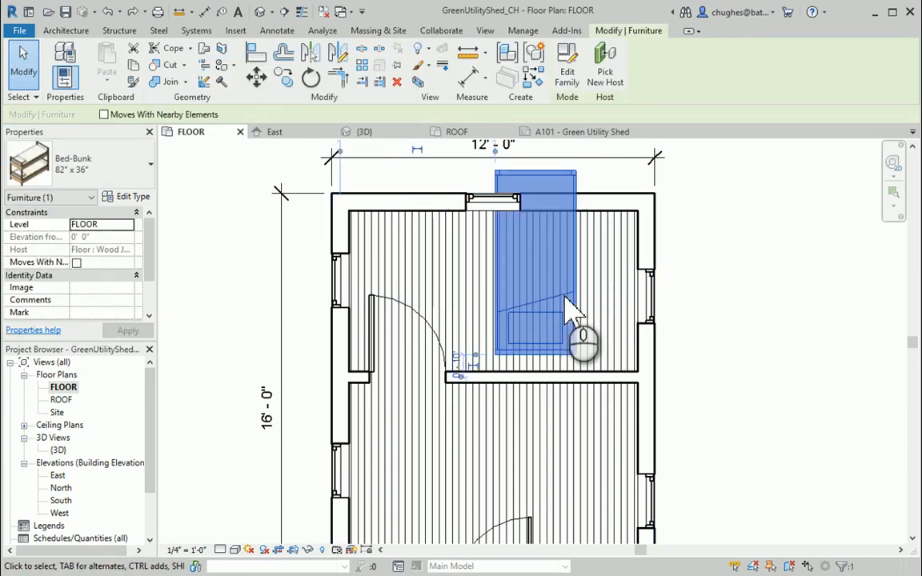
key(space)
click(709, 296)
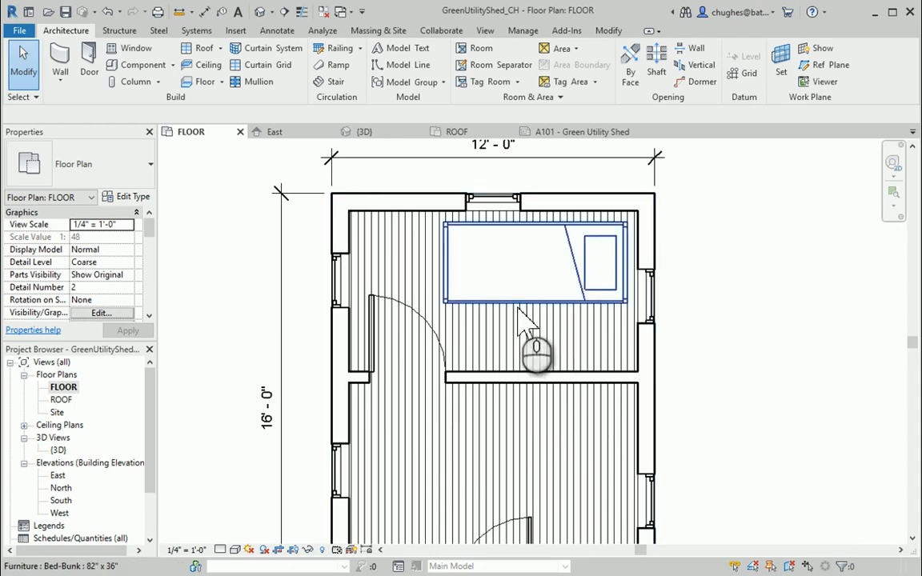
Shift the partition door slightly closer to the left wall, to about 2'-3" from it.
click(376, 333)
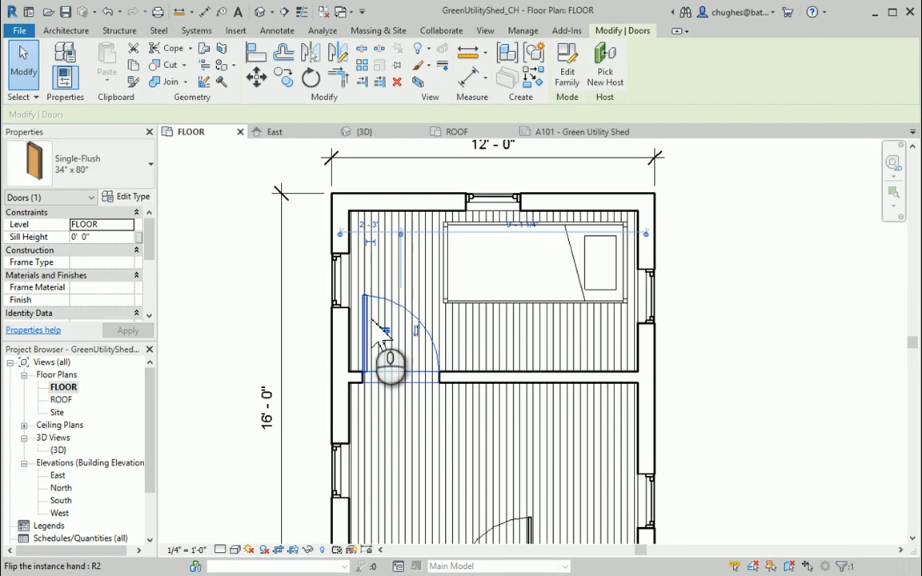
click(248, 271)
Load the TV Stand family from the Furniture folder for placing as a component.
middle_drag(410, 372, 397, 237)
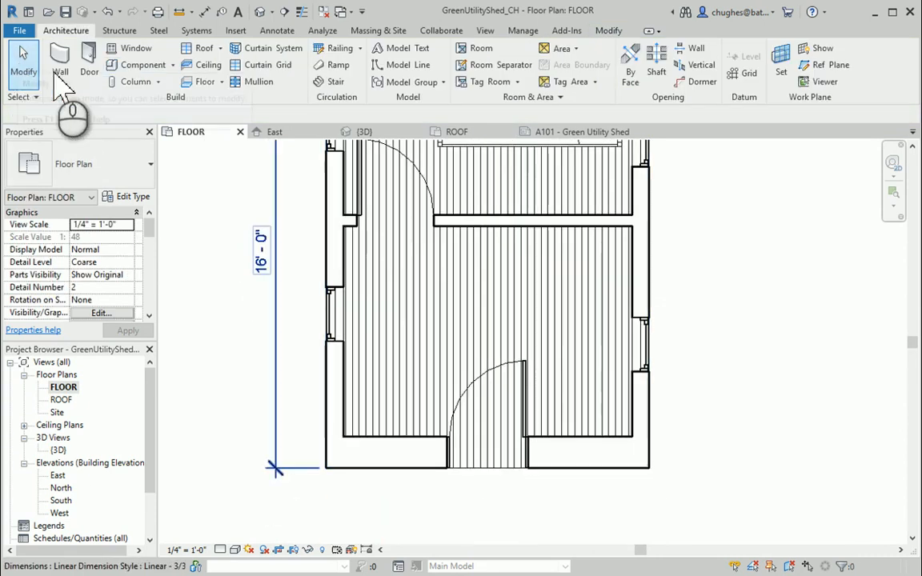
click(144, 66)
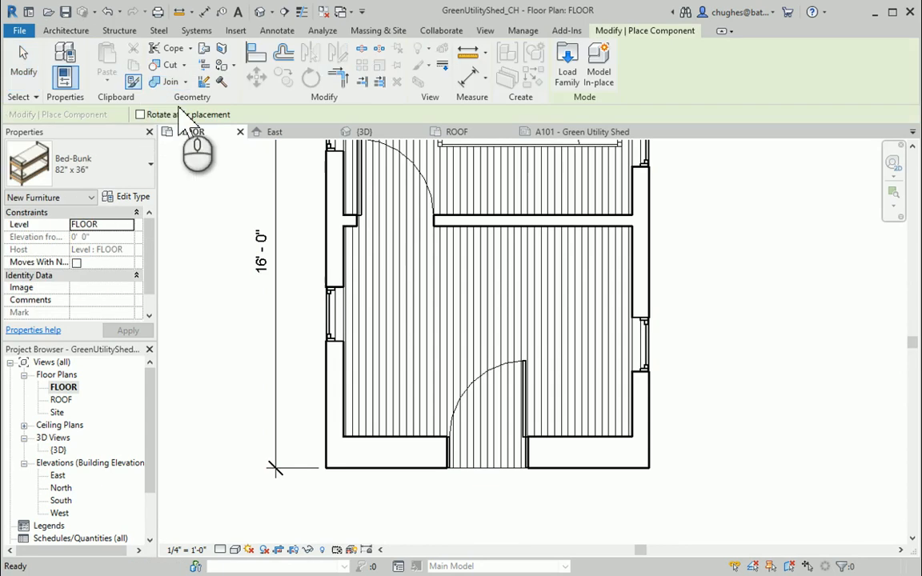
click(569, 60)
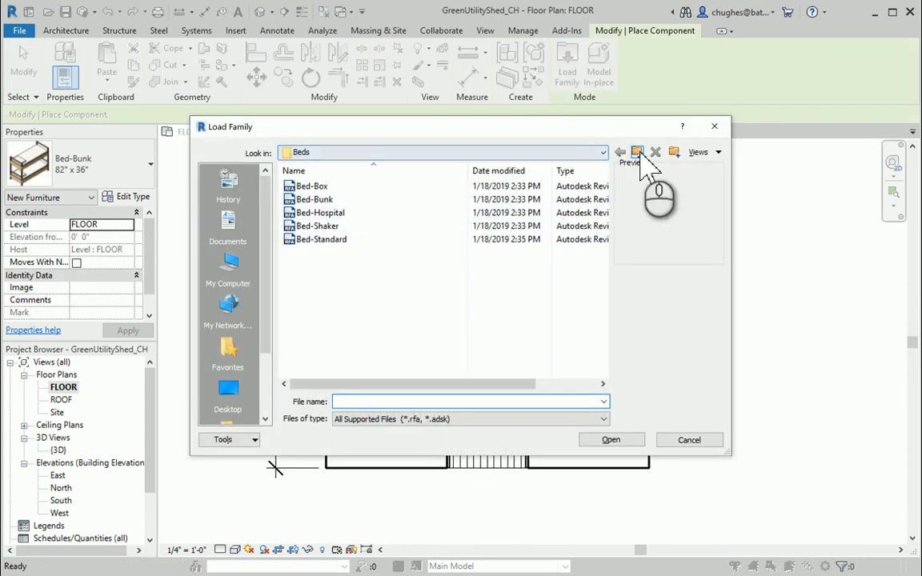
click(638, 152)
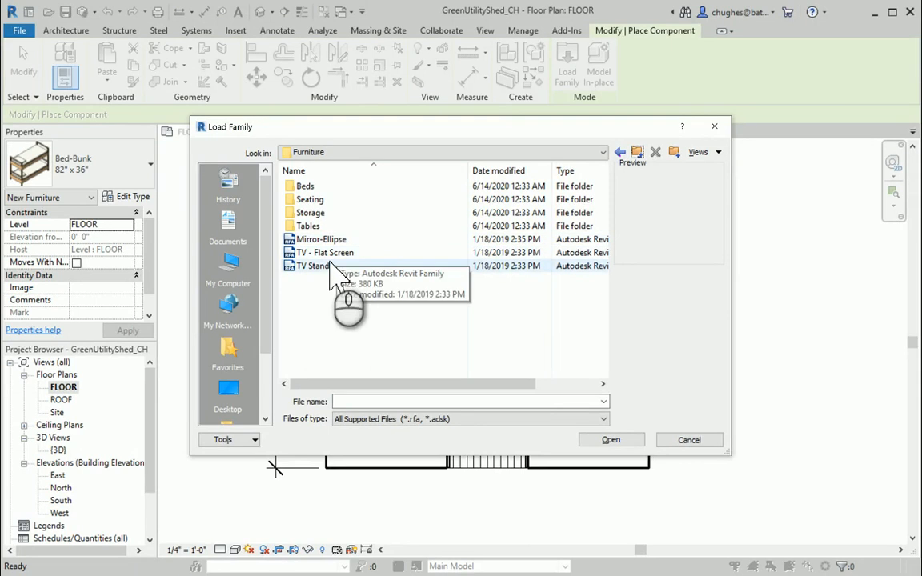
click(332, 268)
click(611, 439)
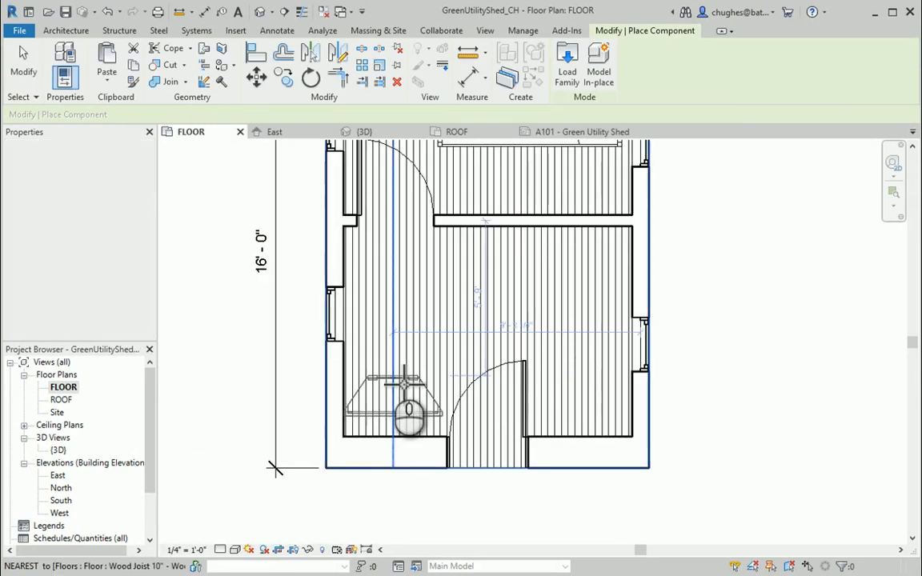
Place the TV stand in the lower room with its wide side facing right, about 1'-11" from the left wall.
key(space)
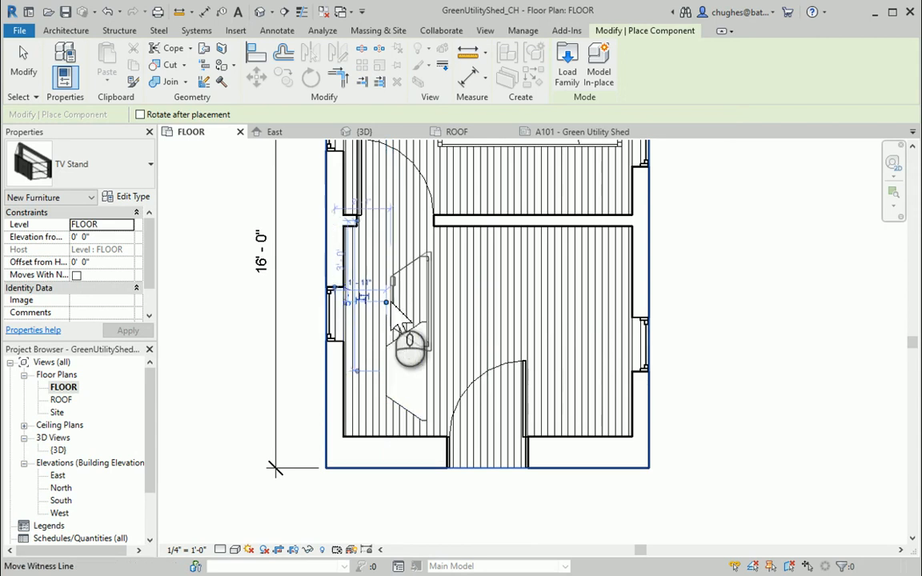
key(Escape)
key(Escape)
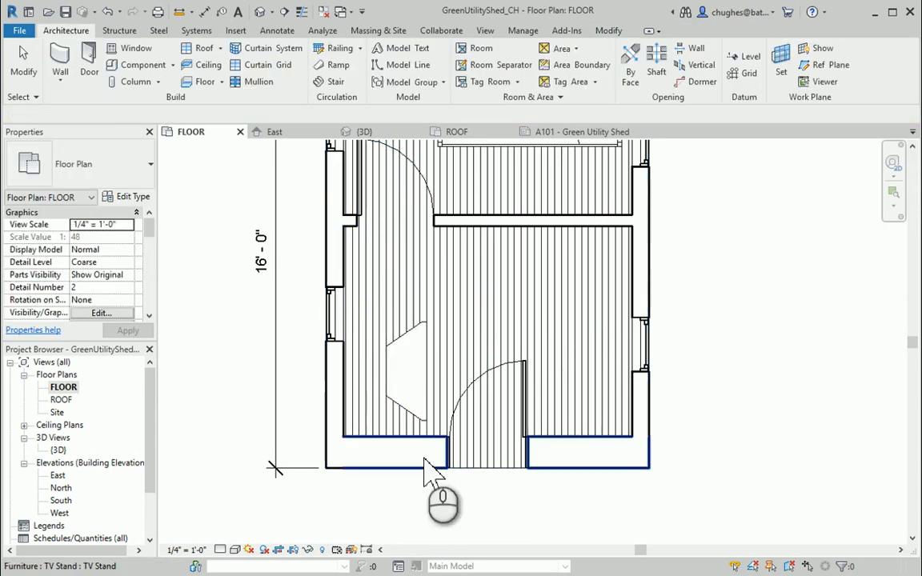
Rotate the TV stand 45° counterclockwise about its center.
click(406, 383)
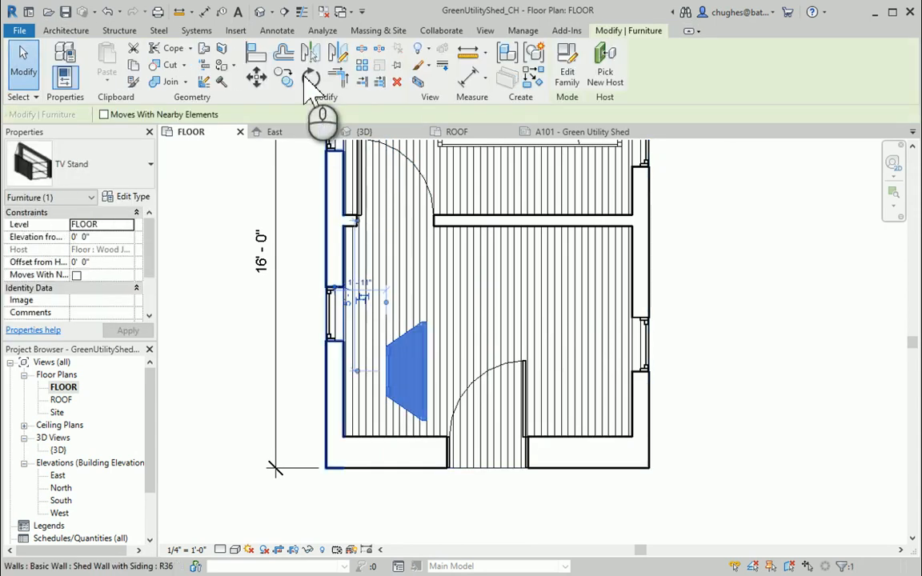
click(312, 78)
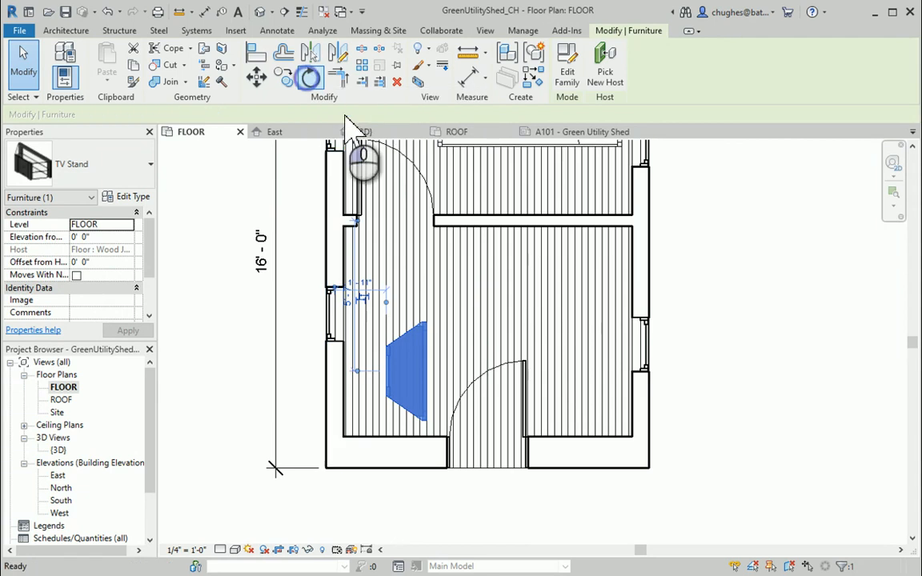
click(428, 372)
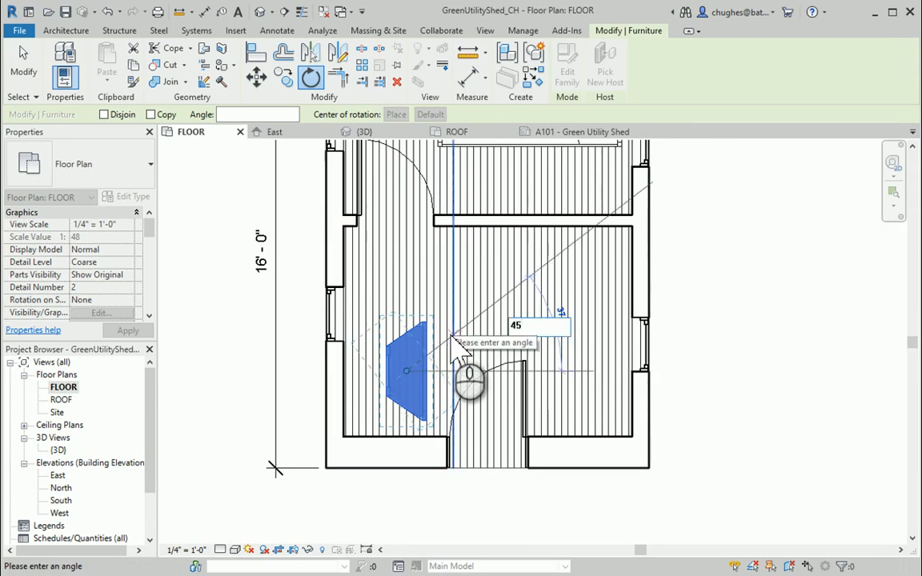
key(Return)
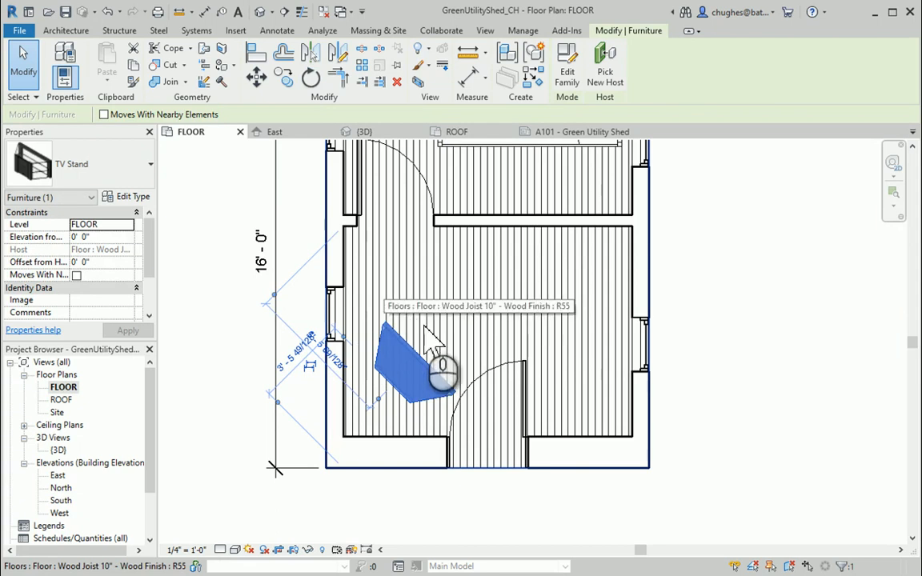
Move the angled TV stand into the lower-left corner of the lower room.
key(Escape)
click(422, 376)
drag(422, 371, 404, 393)
click(235, 274)
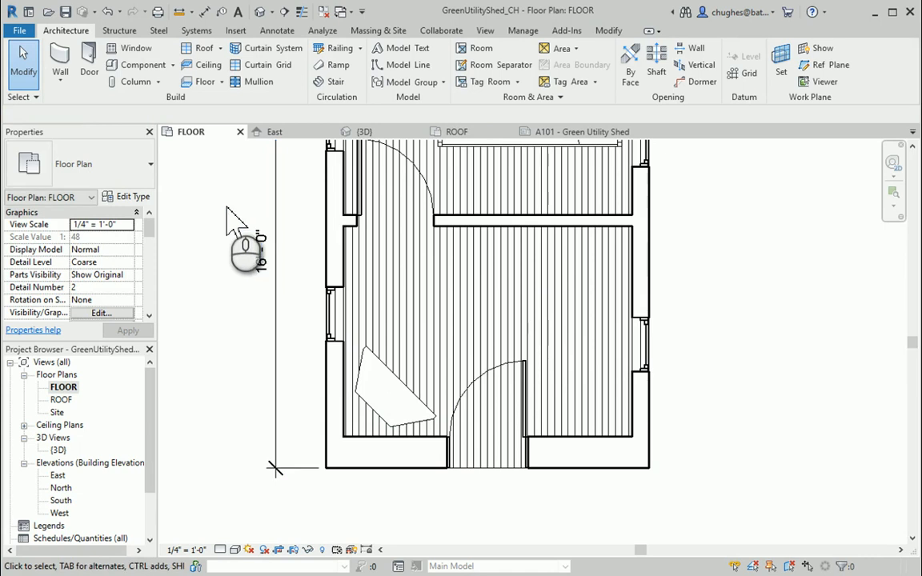
Load the TV - Flat Screen family from the Furniture folder and place the 32" TV on the TV stand, facing right.
click(132, 65)
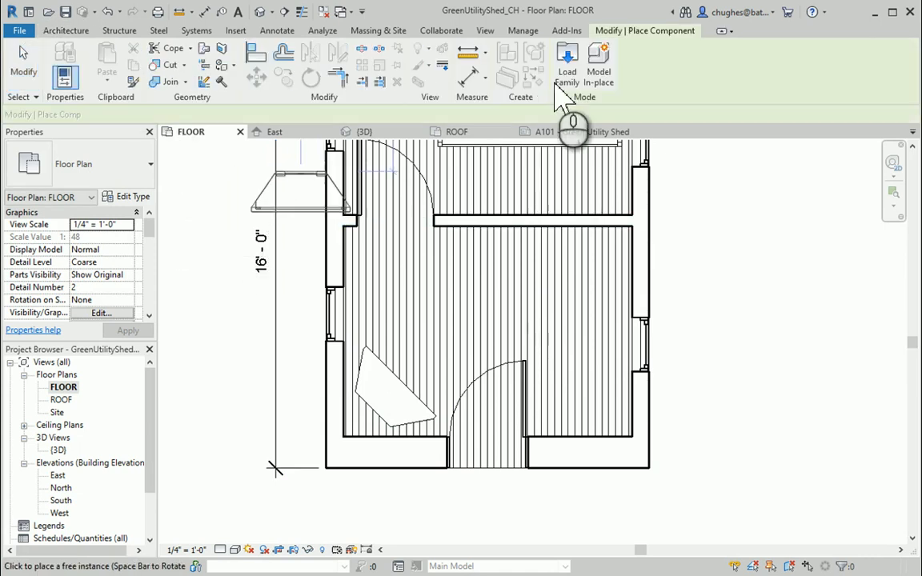
click(567, 70)
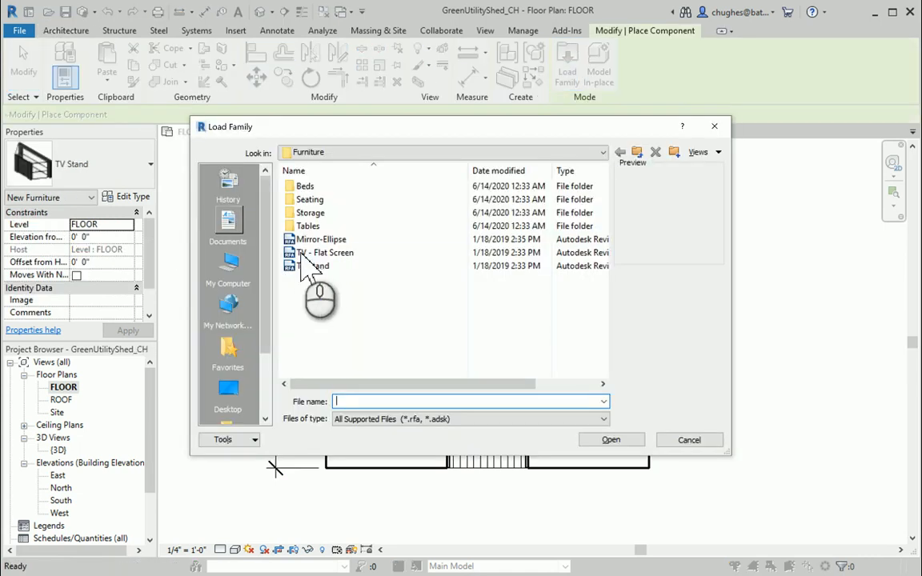
click(311, 253)
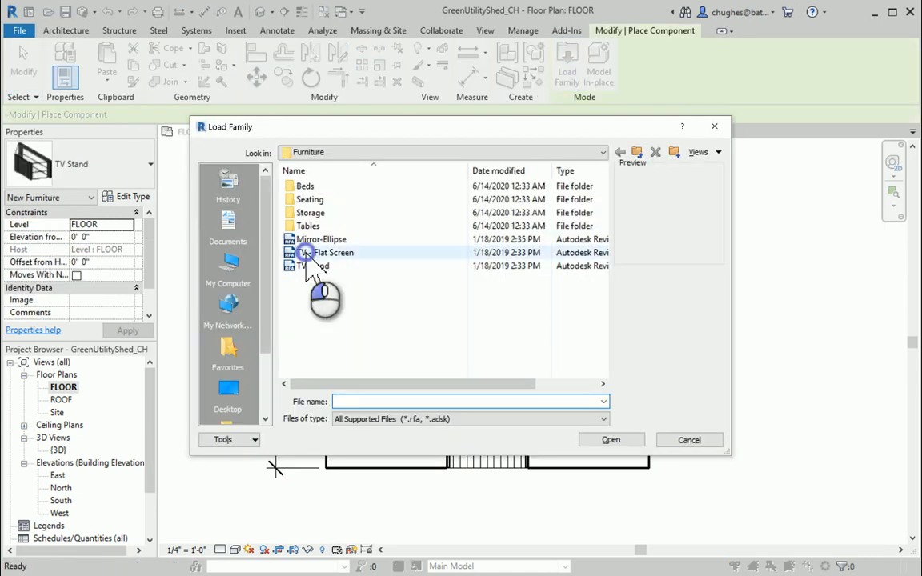
click(631, 440)
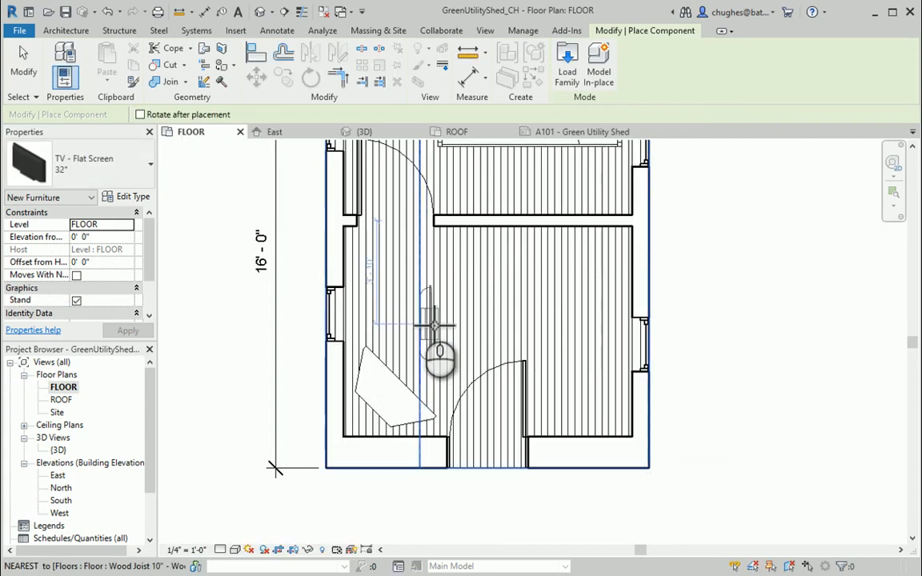
click(390, 397)
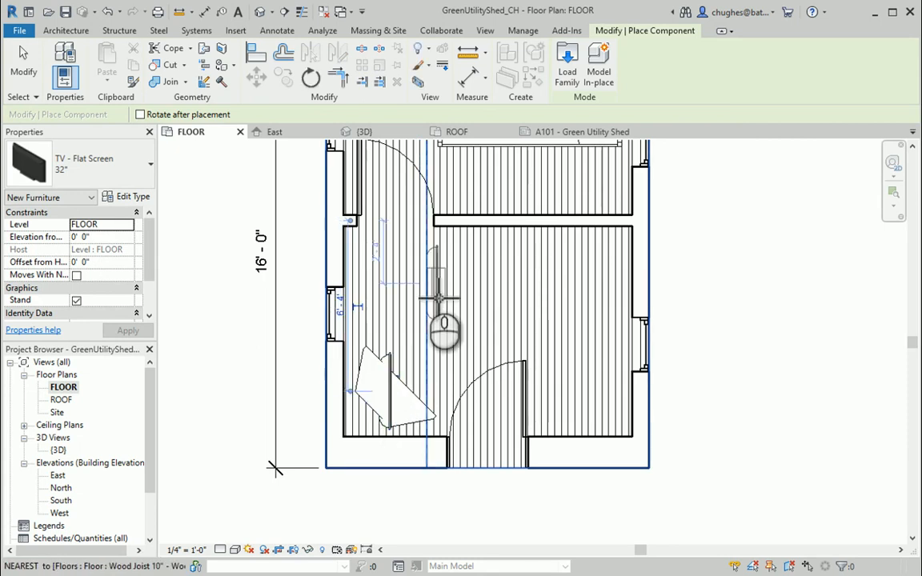
key(Escape)
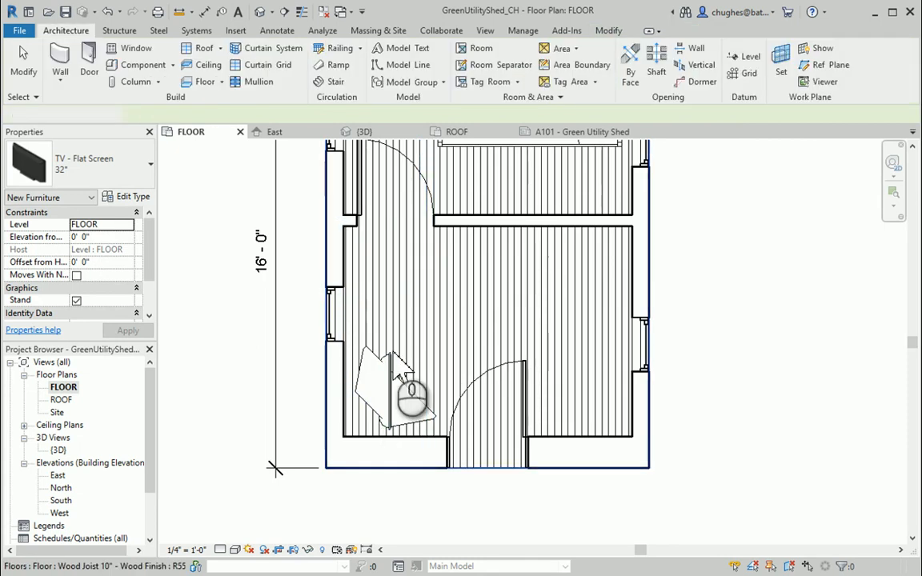
Rotate the flat-screen TV counterclockwise about its center to line up with the angled front of the TV stand.
click(398, 373)
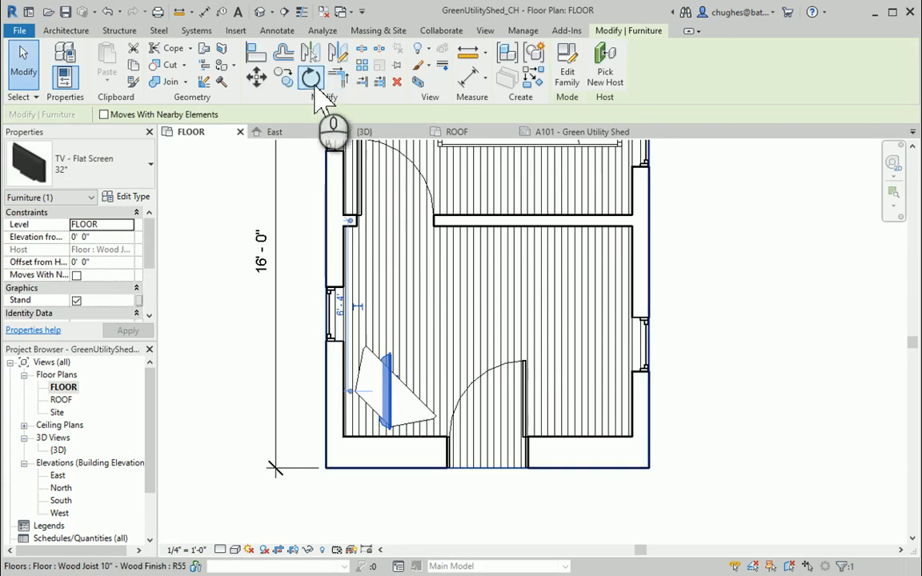
click(310, 78)
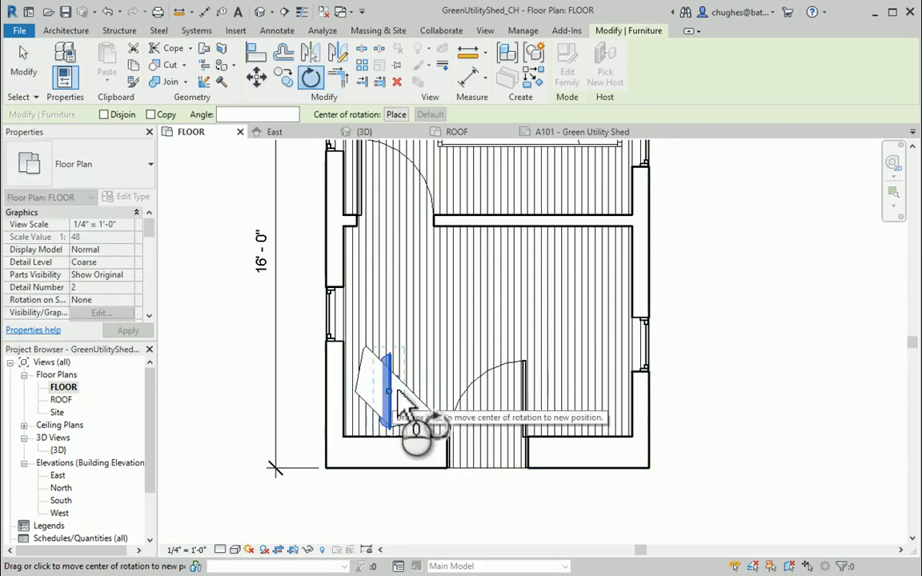
click(407, 392)
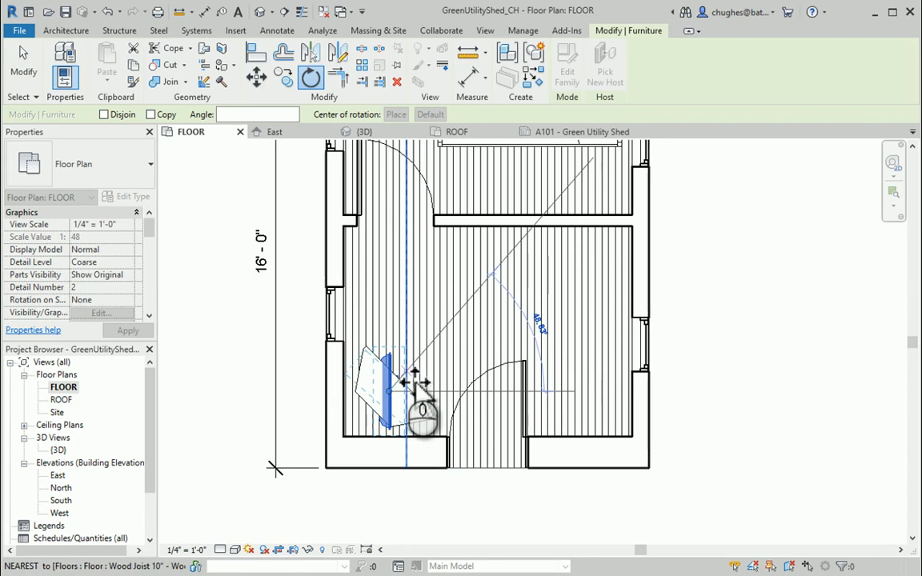
key(Return)
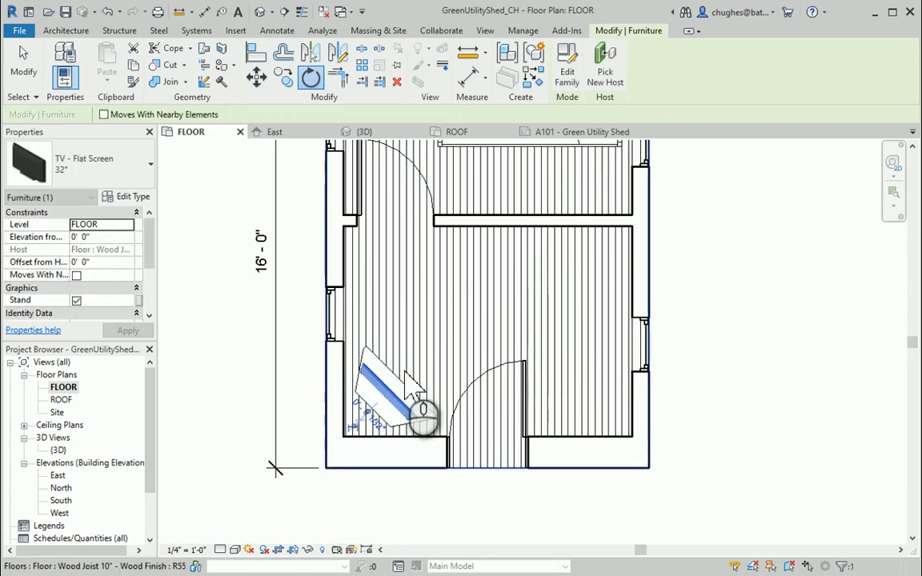
click(463, 327)
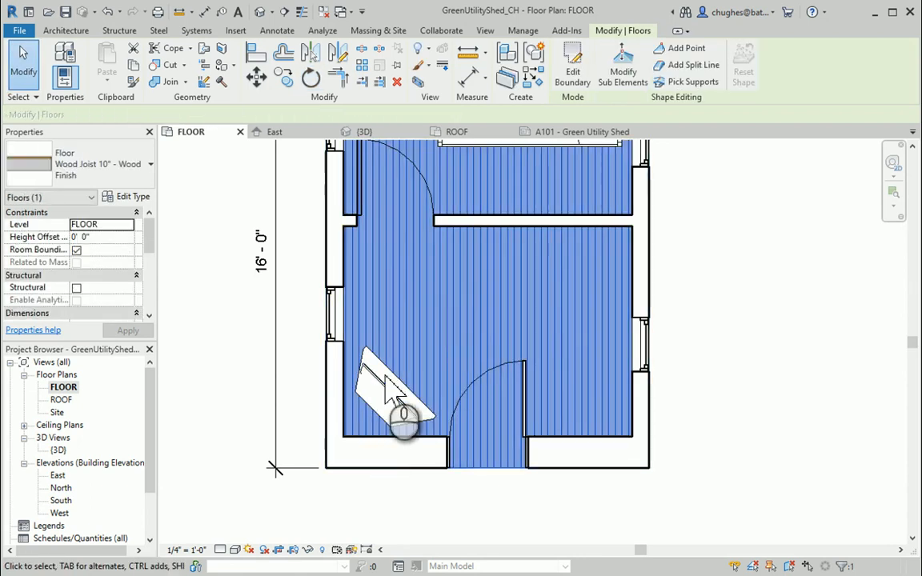
Open the default 3D view and temporarily hide the roof element to expose the shed's interior.
click(220, 328)
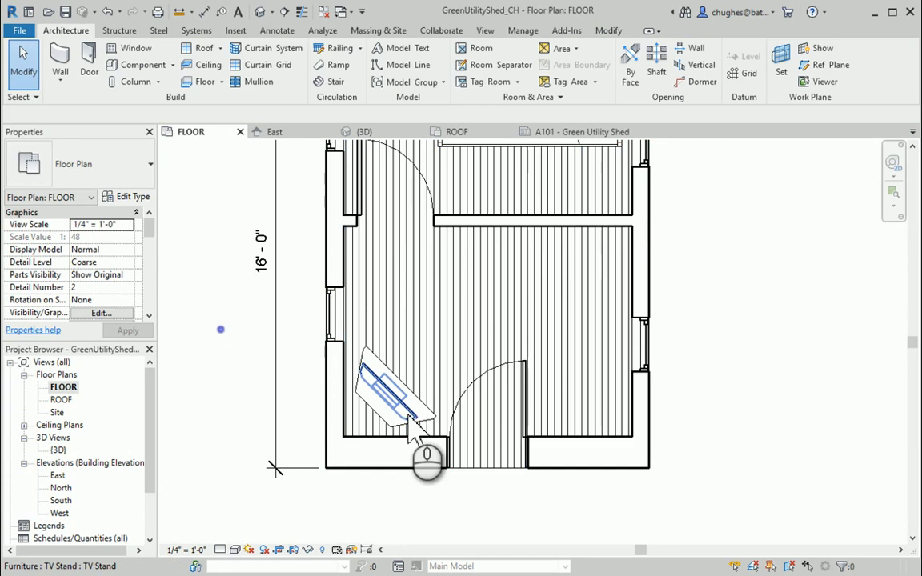
click(259, 11)
scroll(547, 389, up, 6)
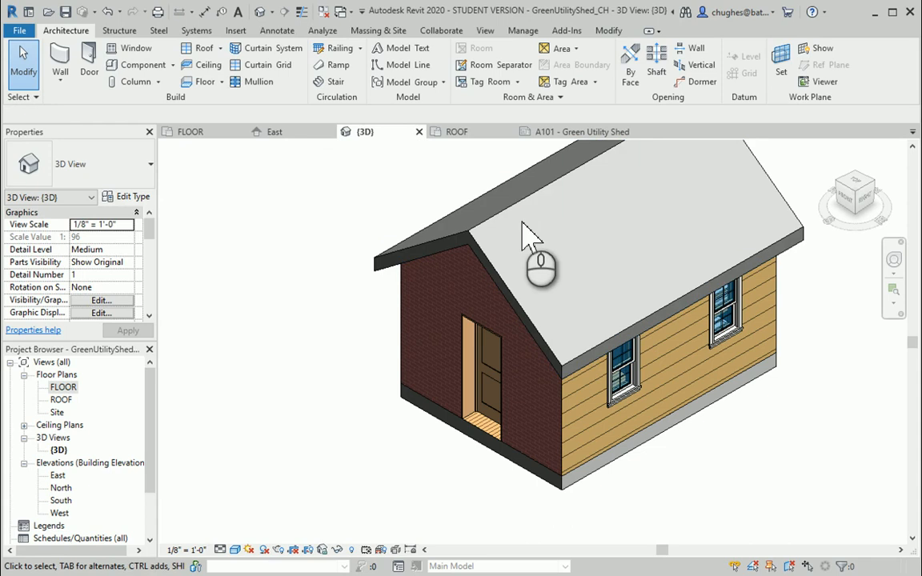
click(525, 212)
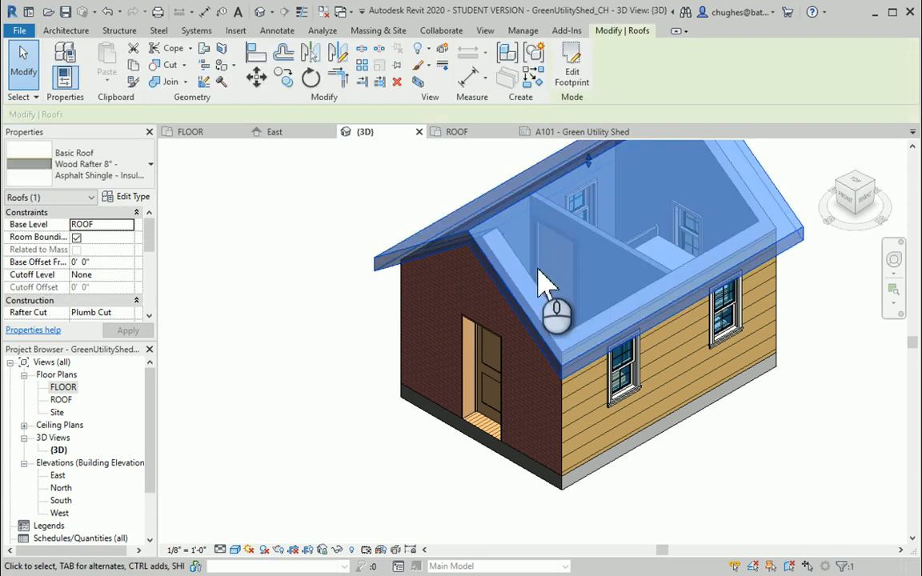
click(338, 550)
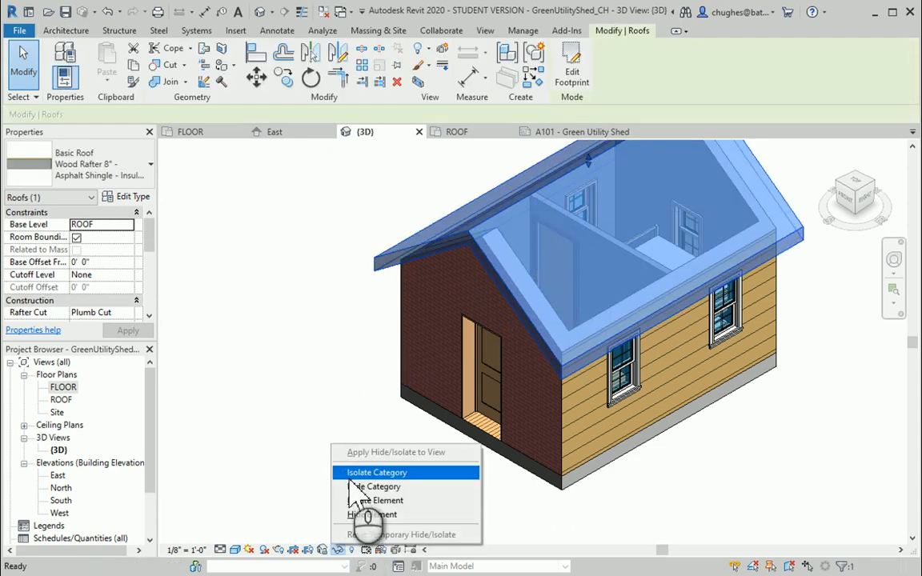
click(367, 514)
Temporarily hide the long Shed Wall with Siding on the shed's right side in the 3D view.
middle_drag(707, 298, 544, 392)
shift+middle_drag(889, 200, 509, 352)
scroll(509, 352, up, 3)
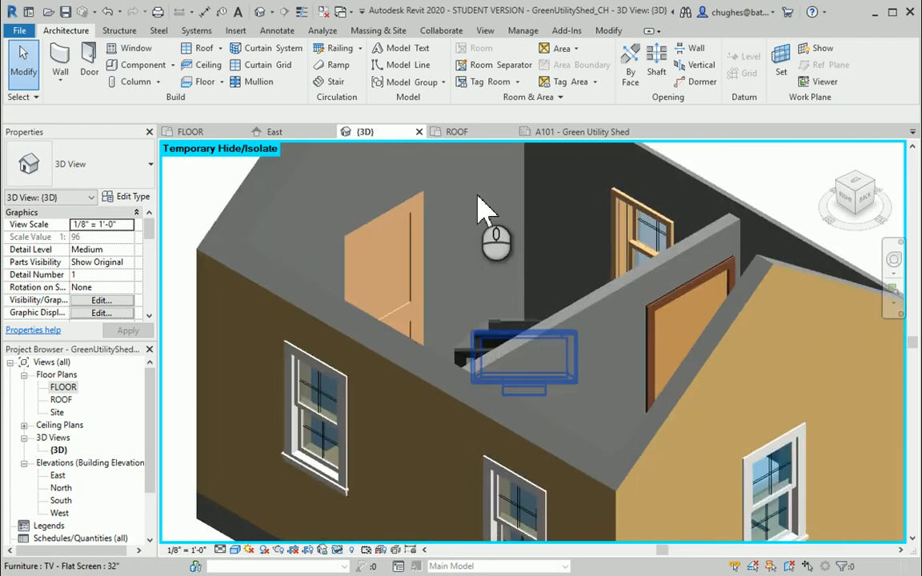
click(389, 383)
right_click(390, 381)
key(Escape)
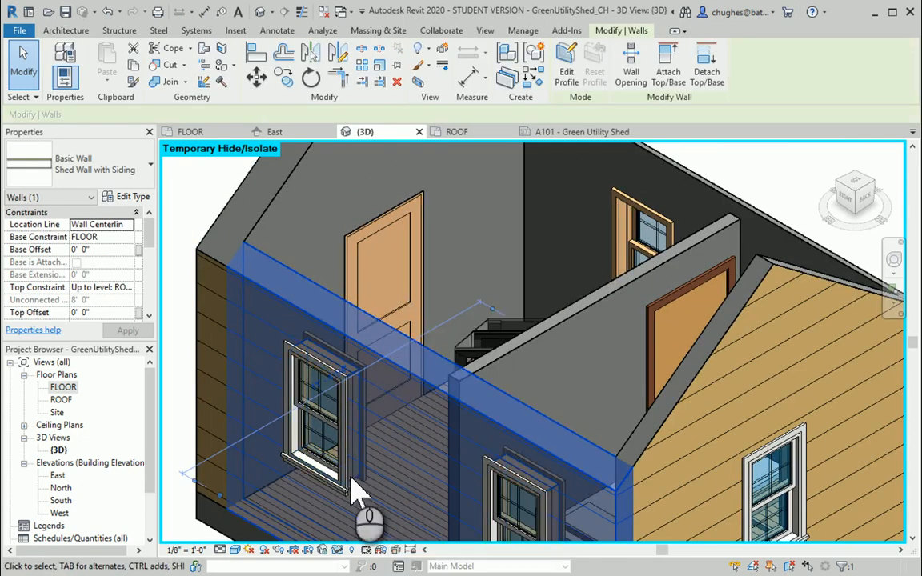
right_click(384, 464)
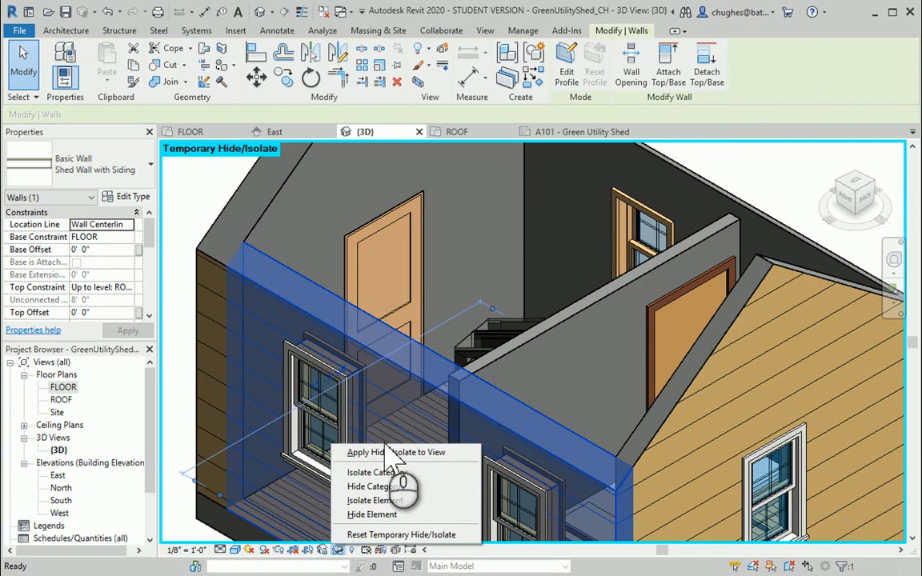
click(364, 515)
scroll(452, 328, up, 2)
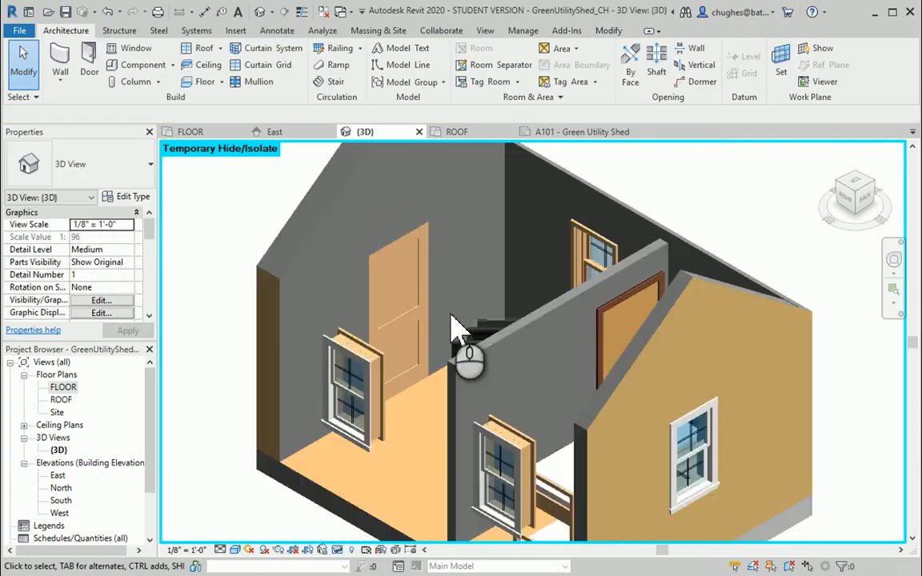
Temporarily hide the interior 4 7/8" partition wall that blocks the view of the TV stand.
scroll(452, 328, down, 3)
middle_drag(521, 314, 536, 289)
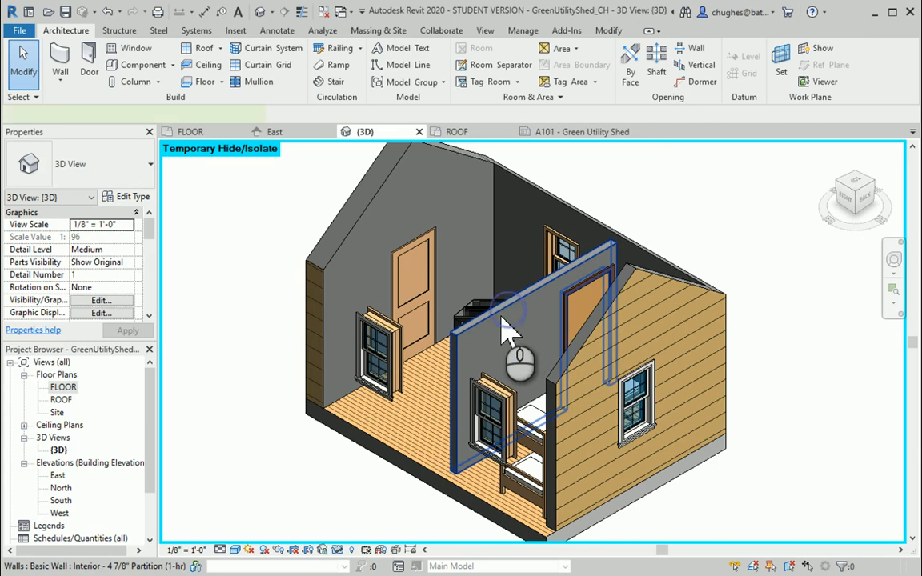
click(507, 328)
click(336, 550)
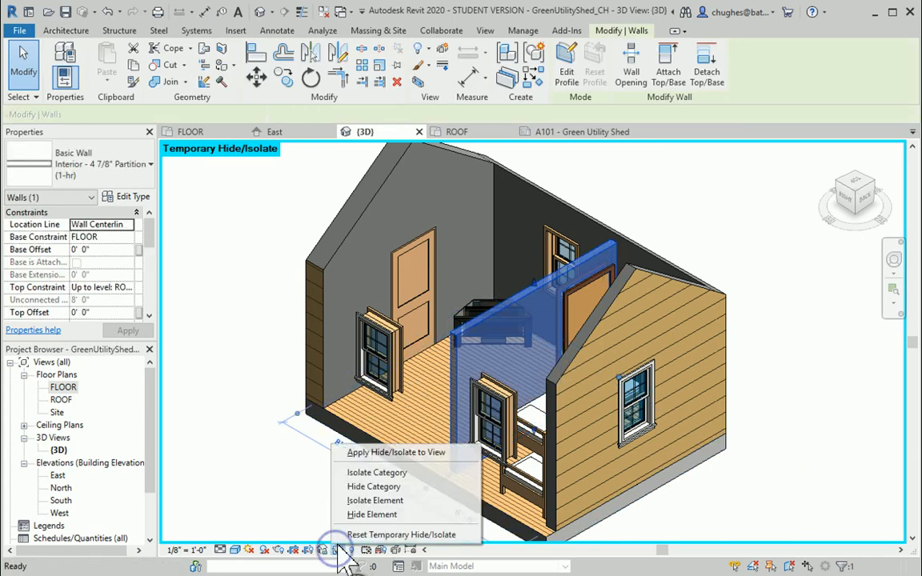
click(370, 514)
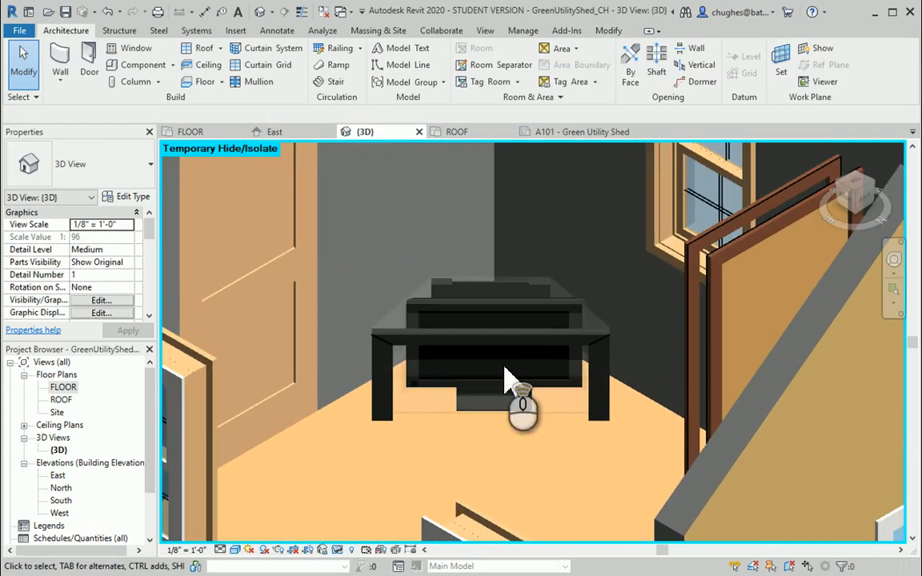
Set the 32" flat-screen TV's offset from host to 2' 0".
scroll(507, 381, up, 3)
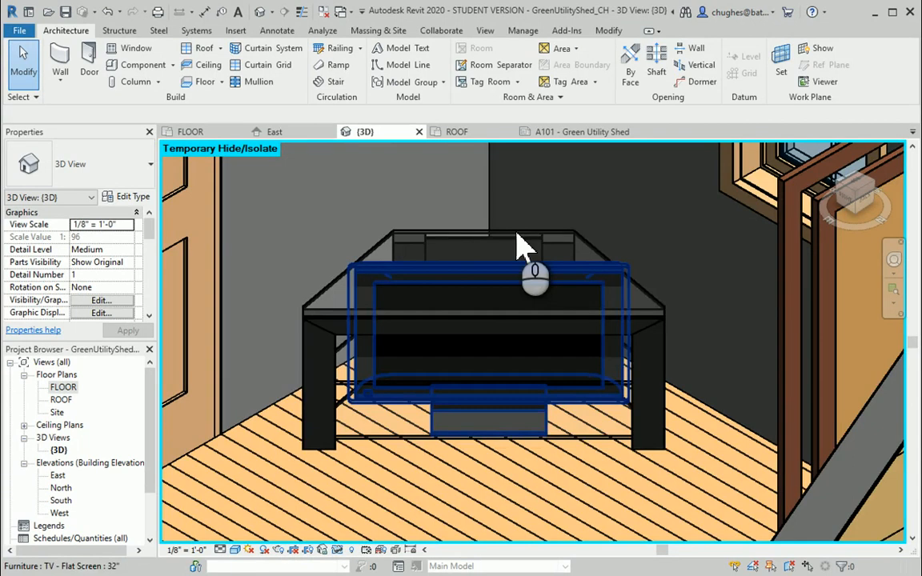
click(511, 284)
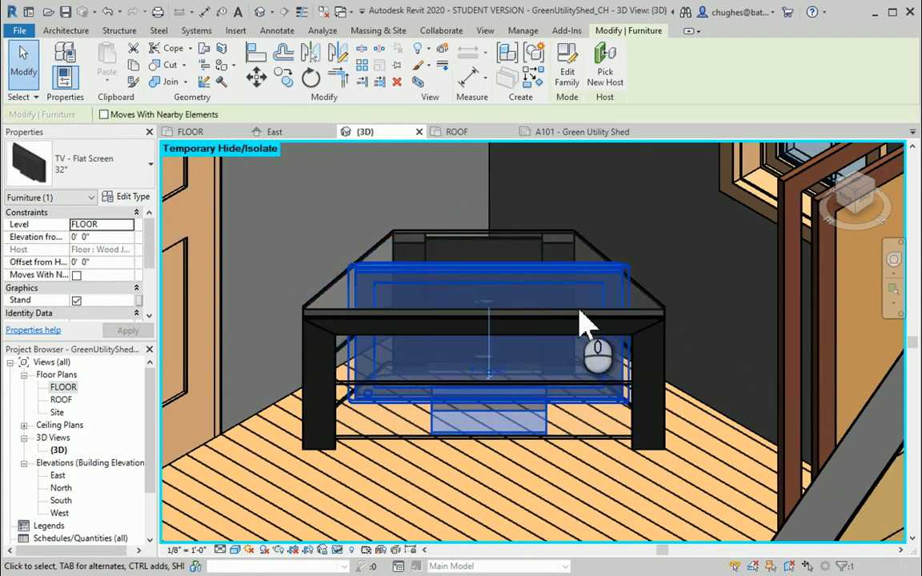
click(74, 262)
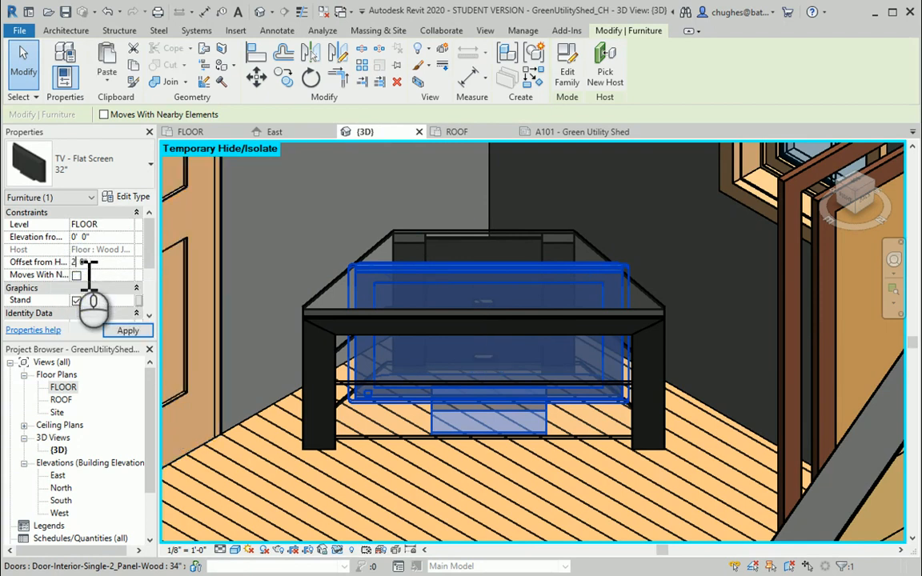
click(129, 330)
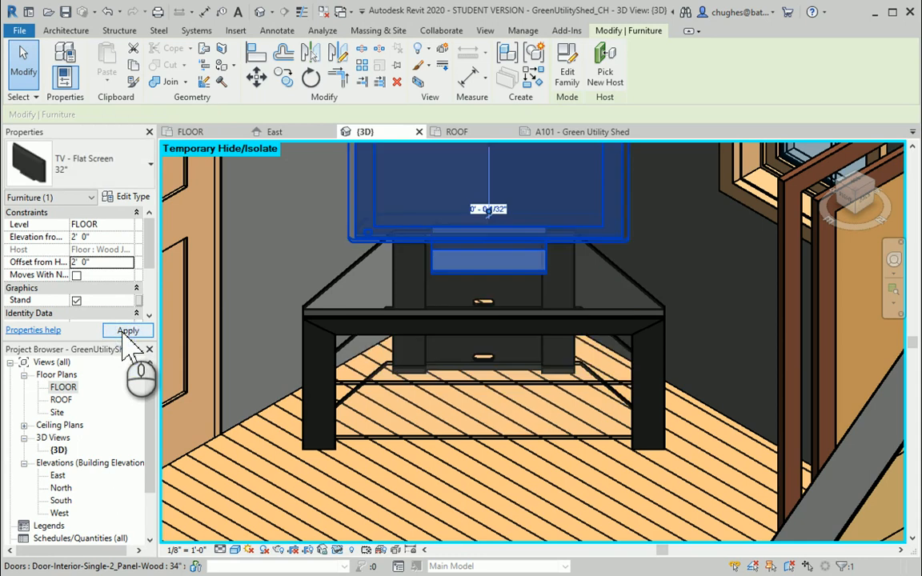
scroll(569, 299, down, 3)
scroll(536, 317, down, 3)
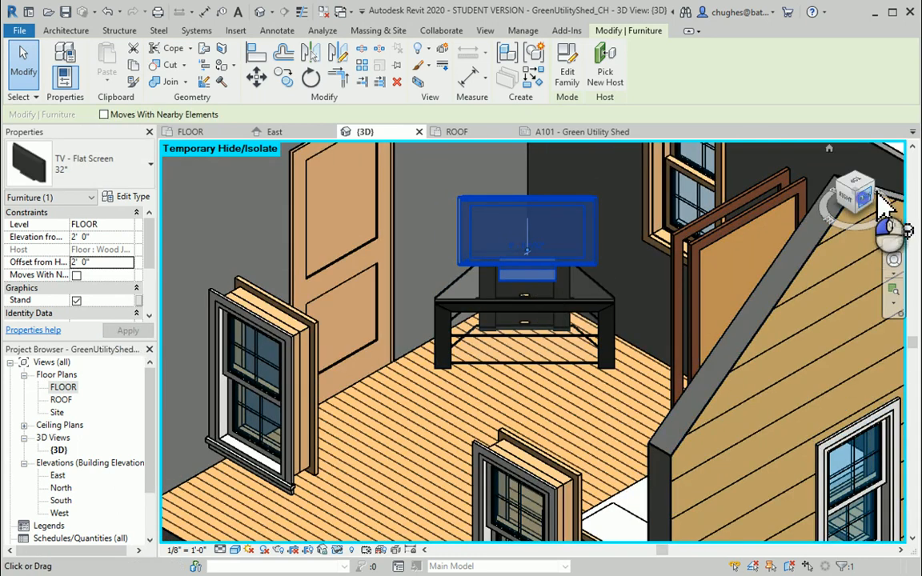
Align the base of the flat-screen TV with the top surface of the TV stand and lock the alignment.
mouse_move(871, 196)
mouse_down()
mouse_move(895, 190)
mouse_move(900, 206)
mouse_move(901, 194)
mouse_up()
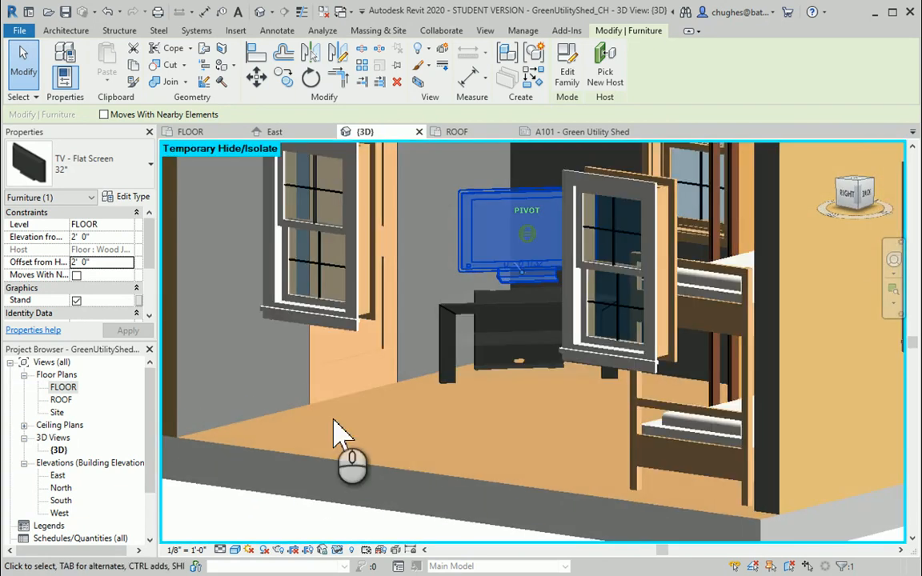
click(465, 411)
click(270, 533)
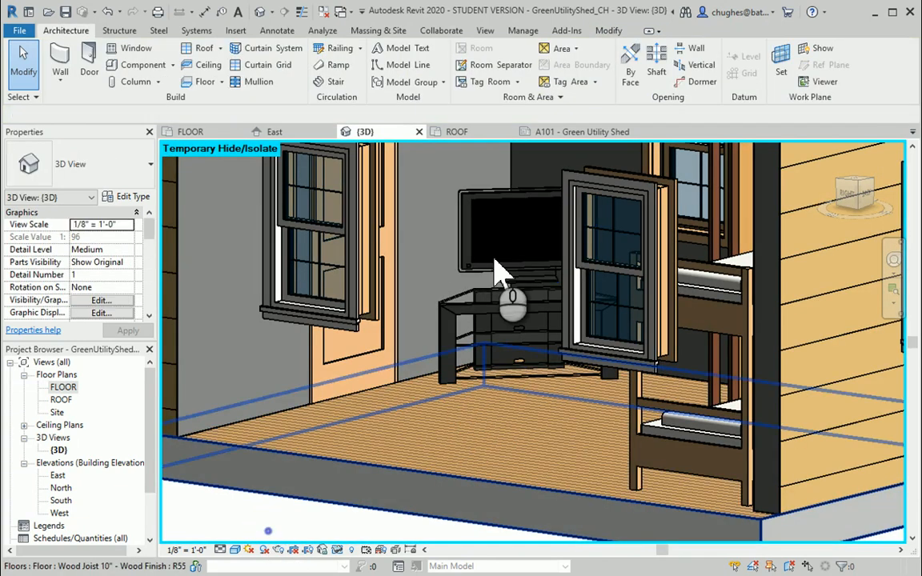
click(503, 197)
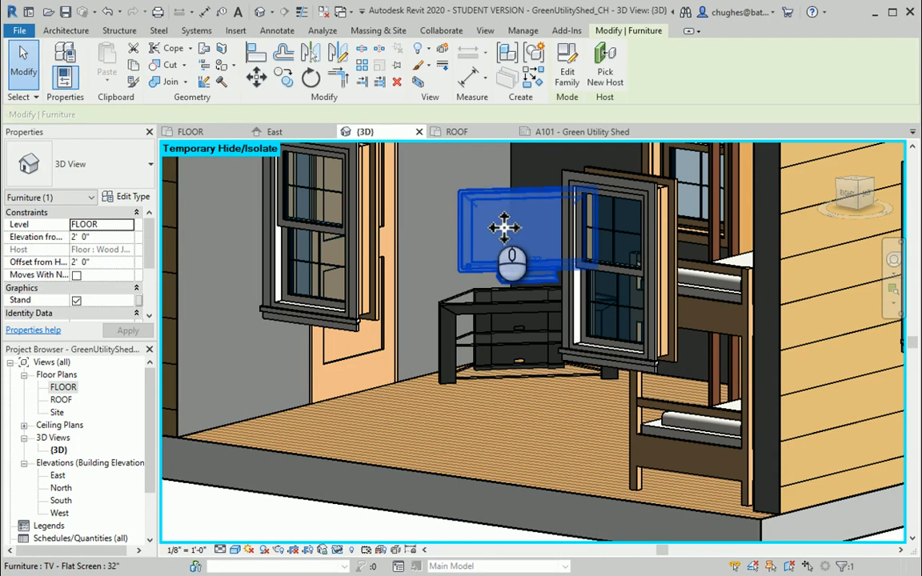
click(257, 59)
scroll(509, 289, up, 3)
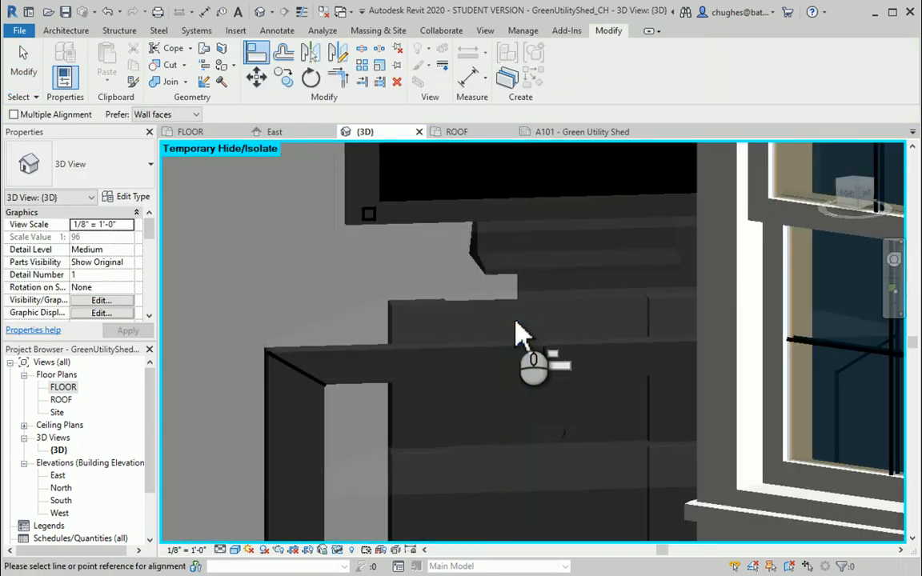
click(520, 338)
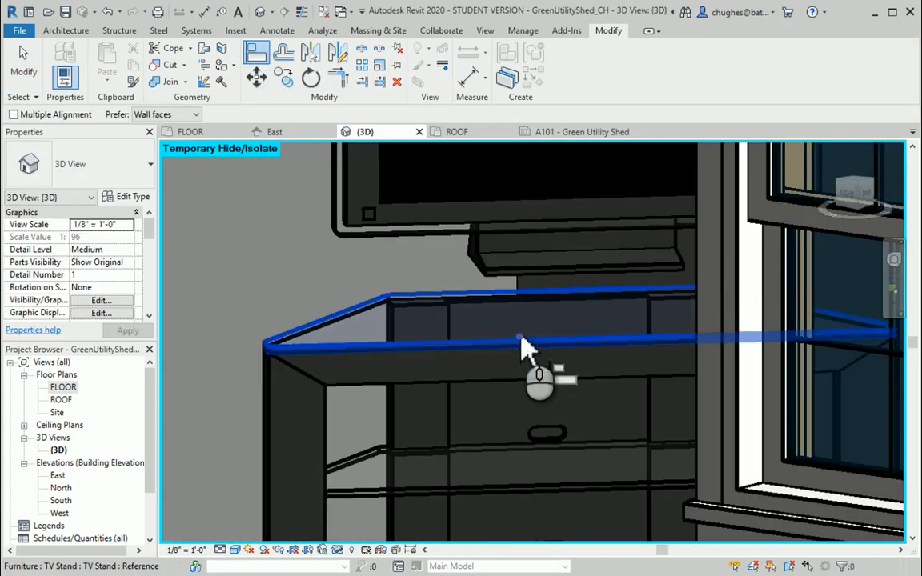
click(517, 292)
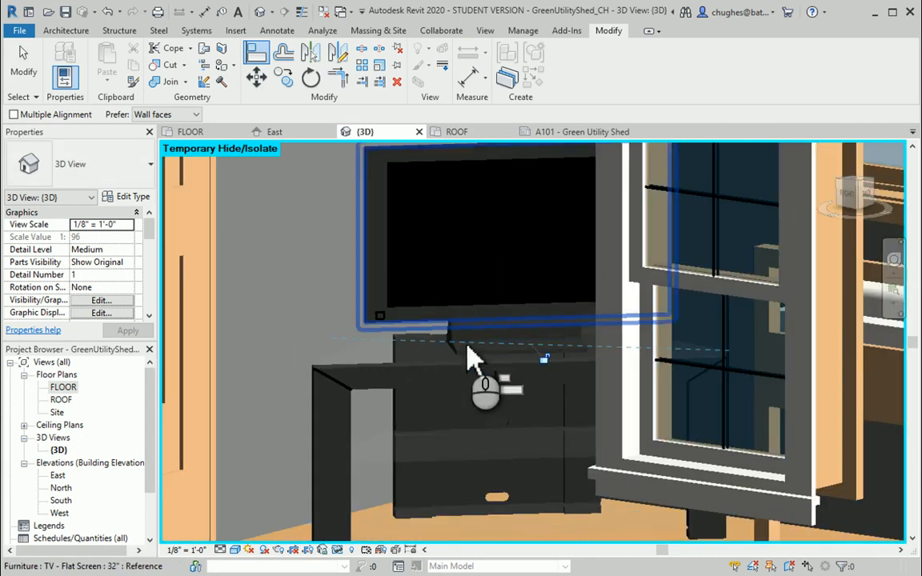
click(545, 359)
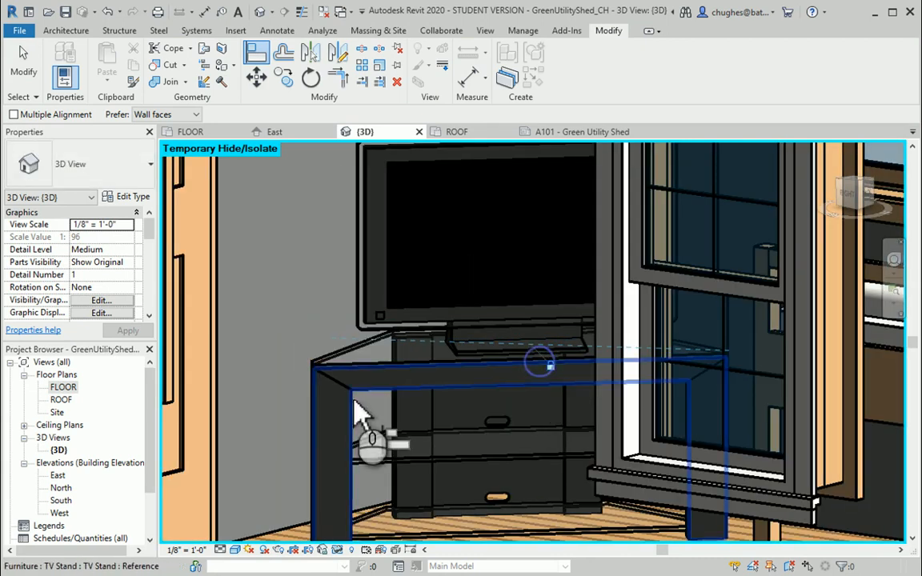
Examine the furnished interior of the shed in 3D from several angles.
scroll(444, 426, down, 10)
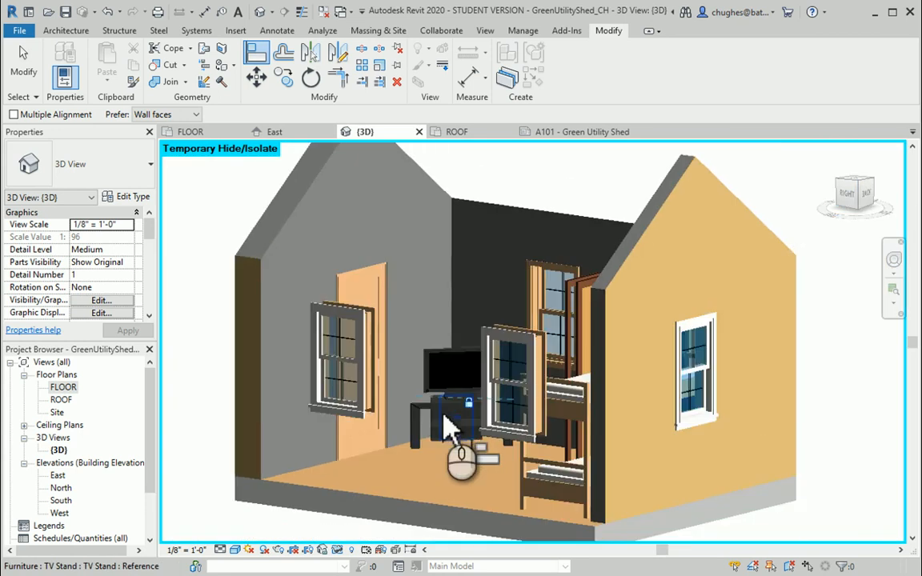
click(198, 302)
right_click(197, 297)
click(226, 305)
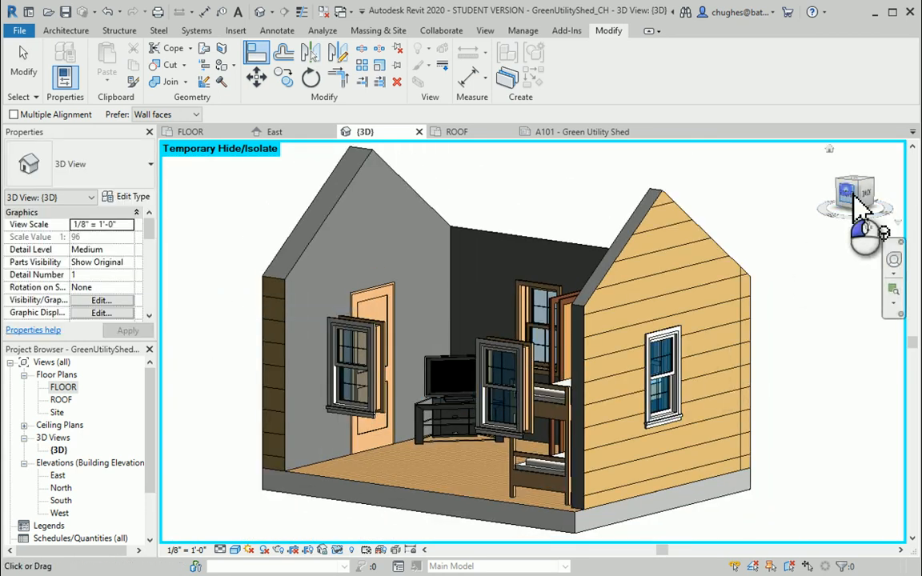
mouse_move(869, 216)
mouse_down()
mouse_move(892, 204)
mouse_move(913, 240)
mouse_up()
drag(192, 272, 648, 269)
shift+middle_drag(675, 264, 731, 305)
Return to the home 3D orientation and reset the temporary hide/isolate so all hidden elements are shown.
click(835, 166)
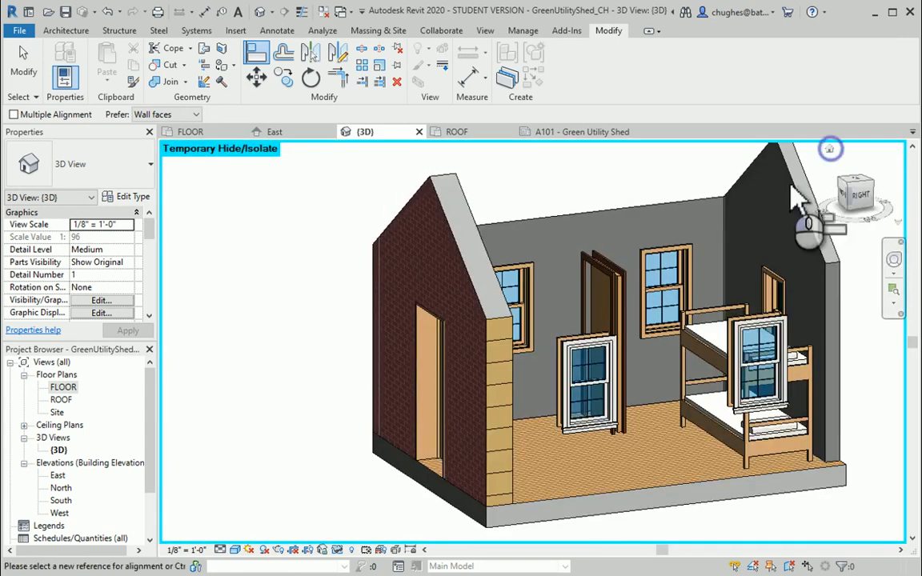
click(337, 551)
click(362, 535)
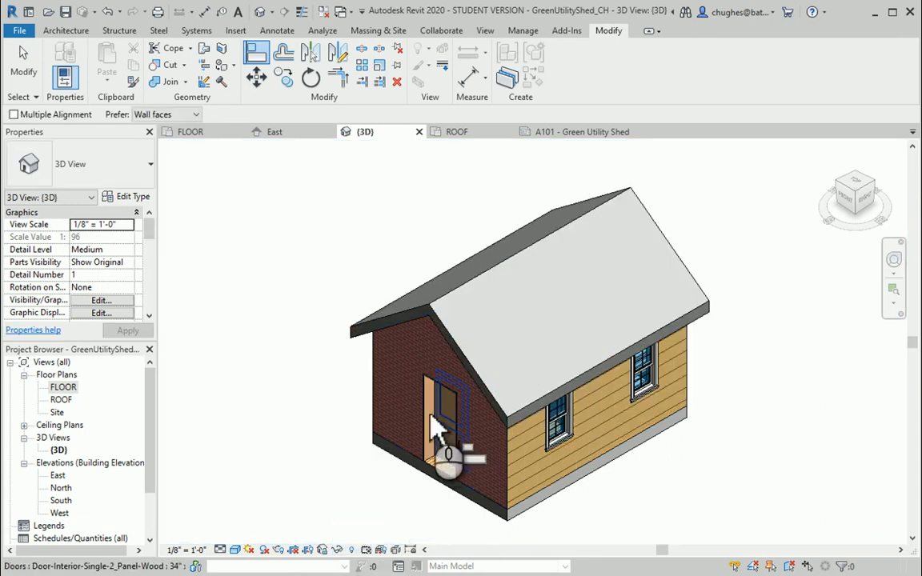
Set the 3D view's detail level to Fine and its visual style to Realistic.
click(223, 551)
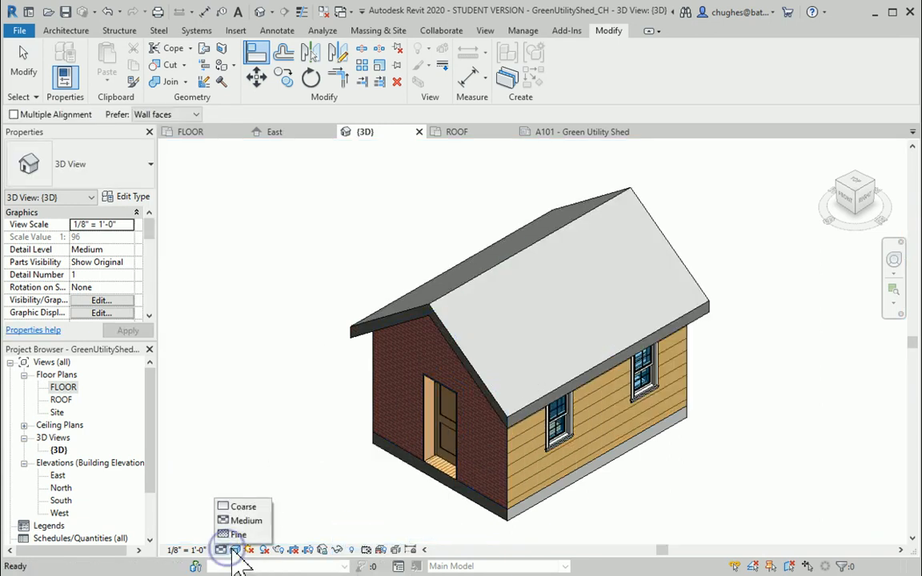
click(236, 551)
click(221, 551)
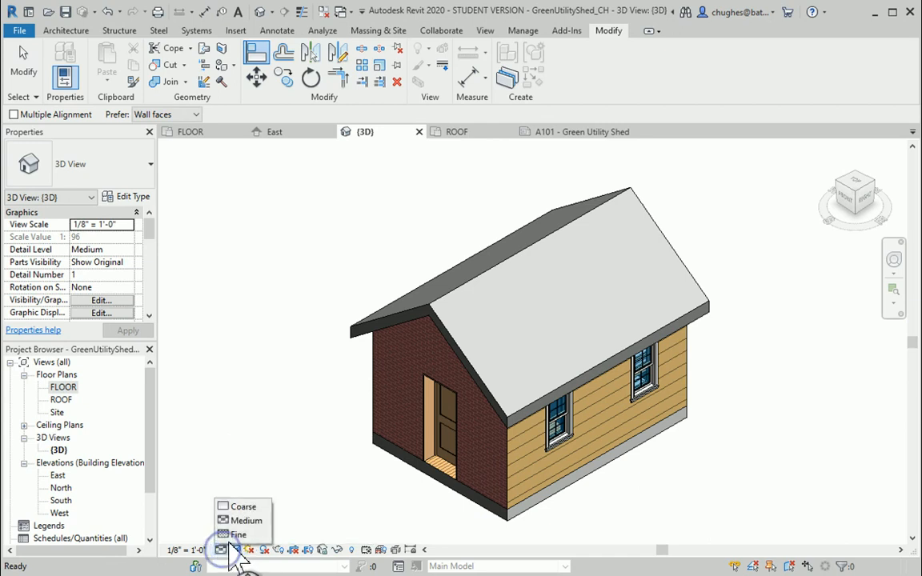
click(236, 535)
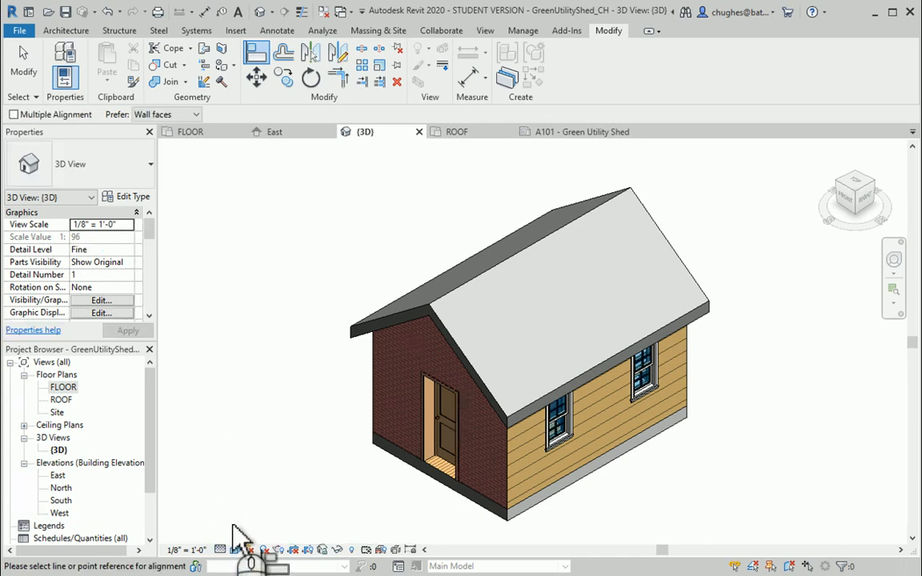
click(236, 551)
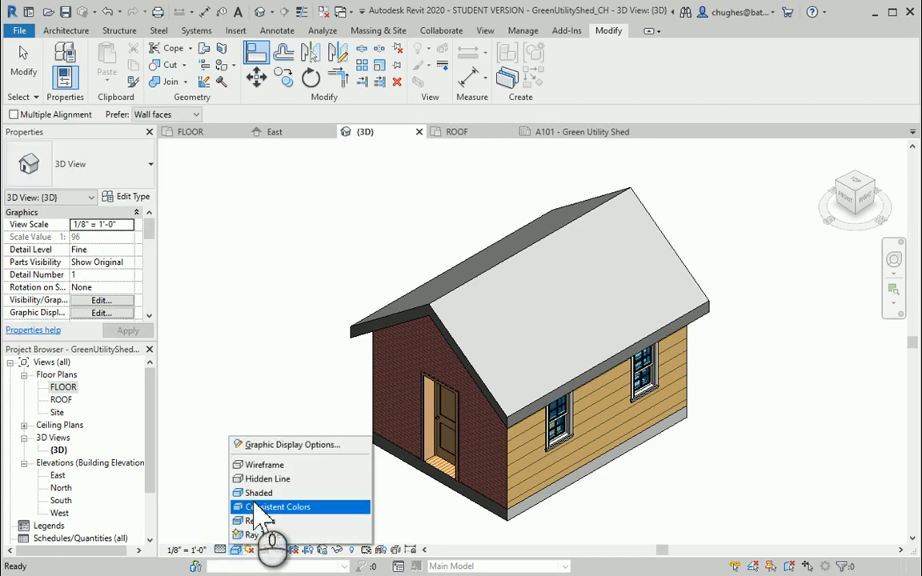
click(258, 521)
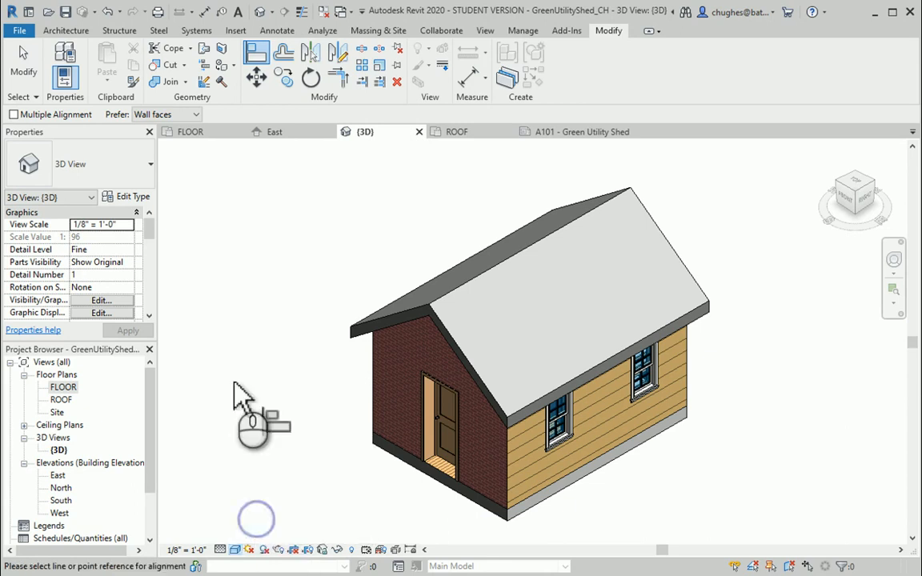